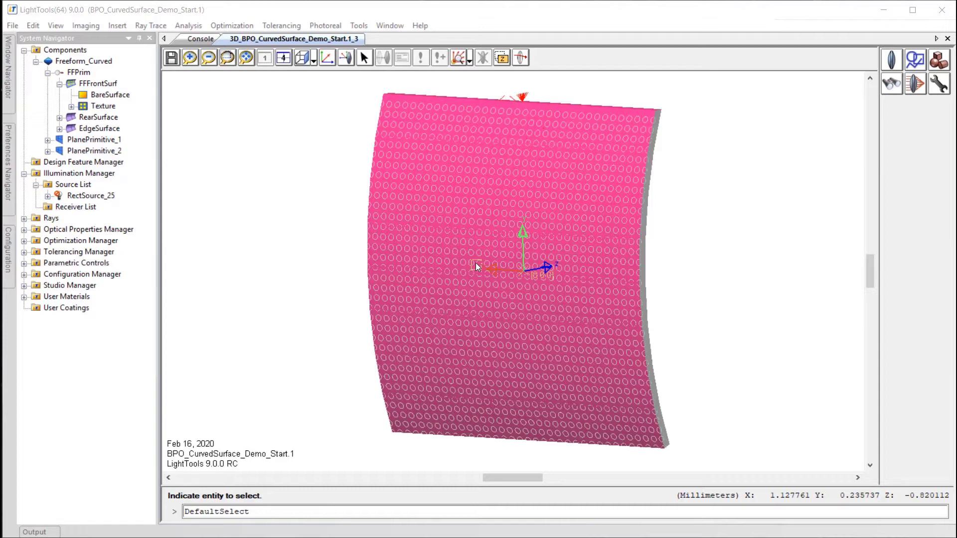
# - Orbit the curved surface and review the front surface Texture's zone geometry properties
pyautogui.moveTo(498, 239); pyautogui.dragTo(465, 249, button='middle')
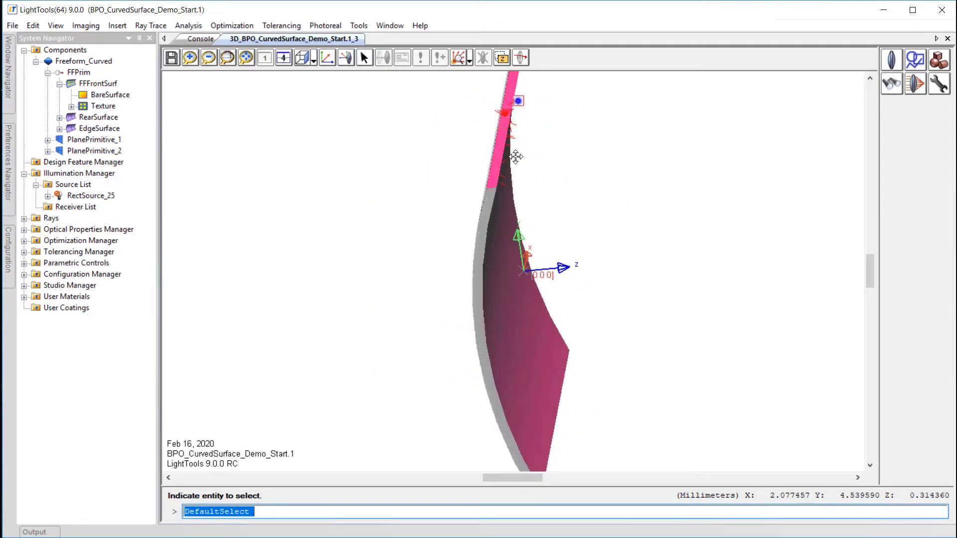
pyautogui.scroll(5, 516, 157)
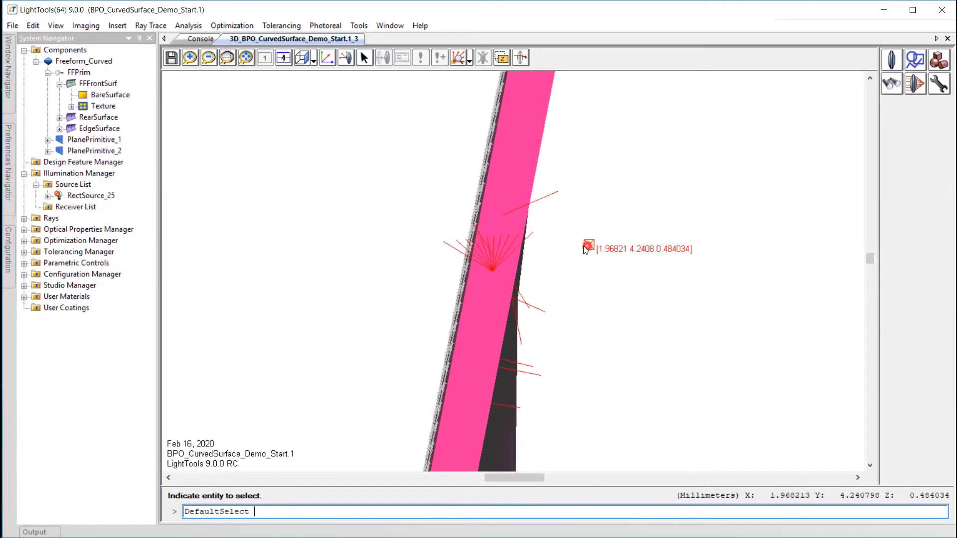
pyautogui.scroll(-4, 530, 259)
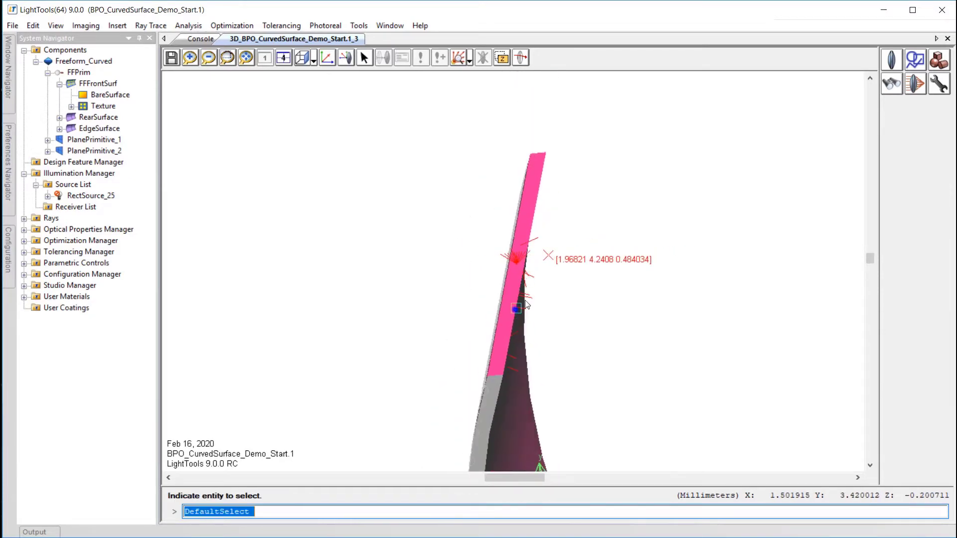
pyautogui.moveTo(527, 305); pyautogui.dragTo(541, 286, button='middle')
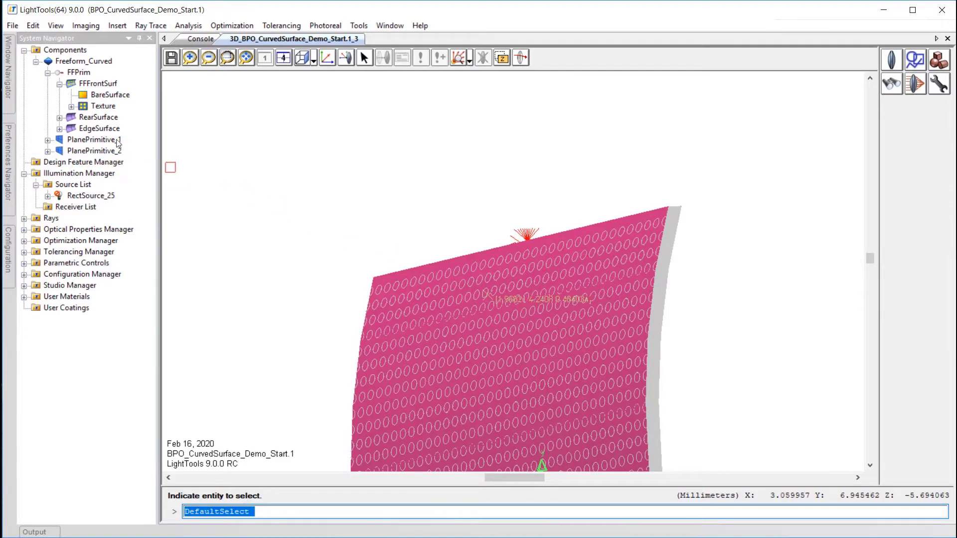
pyautogui.doubleClick(103, 106)
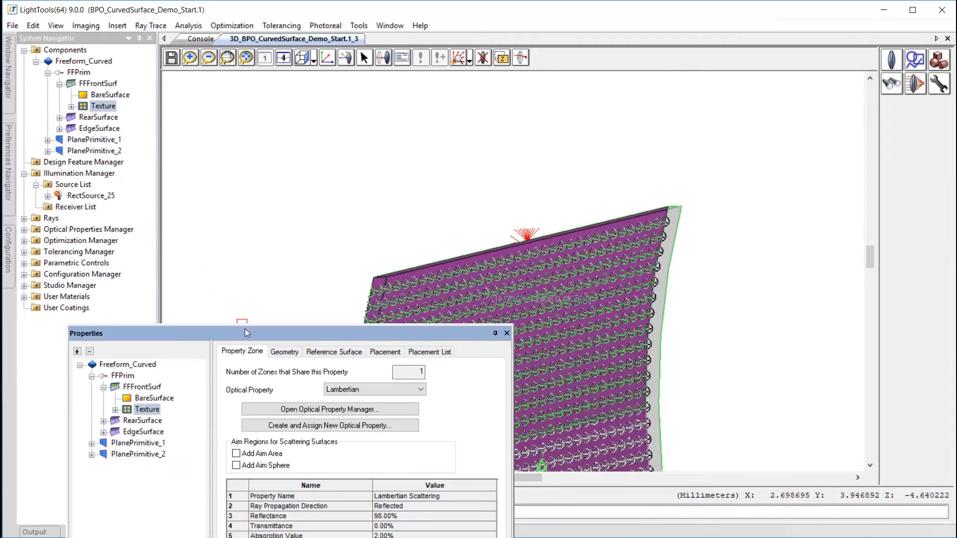
pyautogui.moveTo(246, 333); pyautogui.dragTo(328, 120)
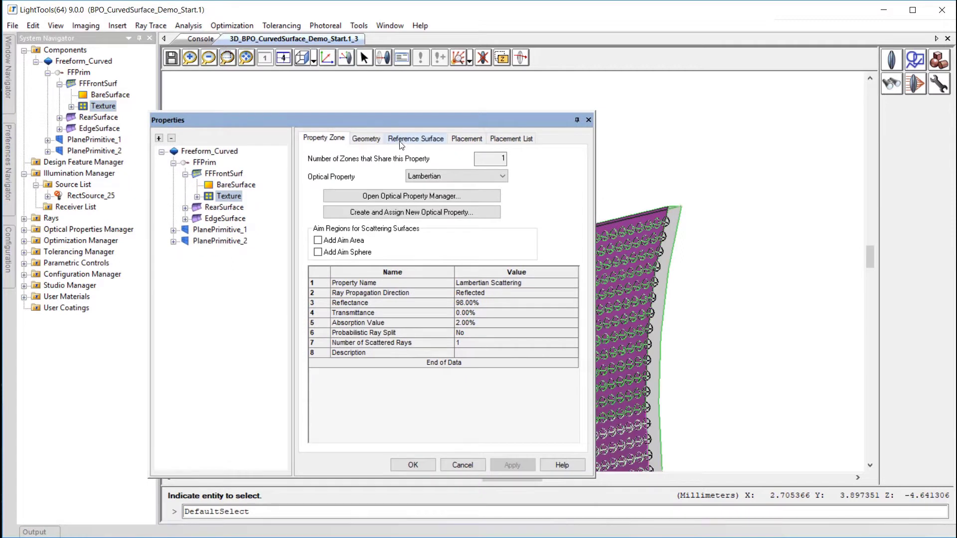
pyautogui.click(367, 140)
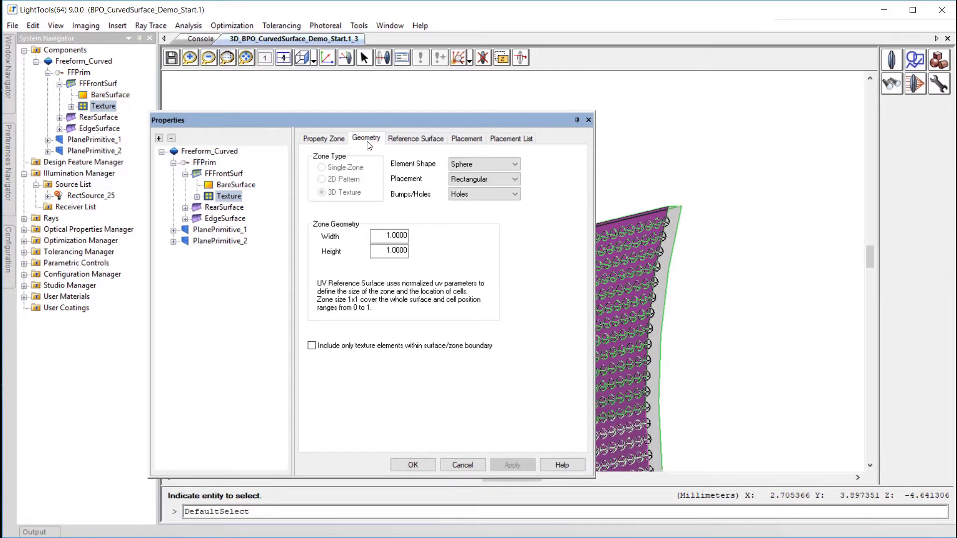
pyautogui.click(588, 121)
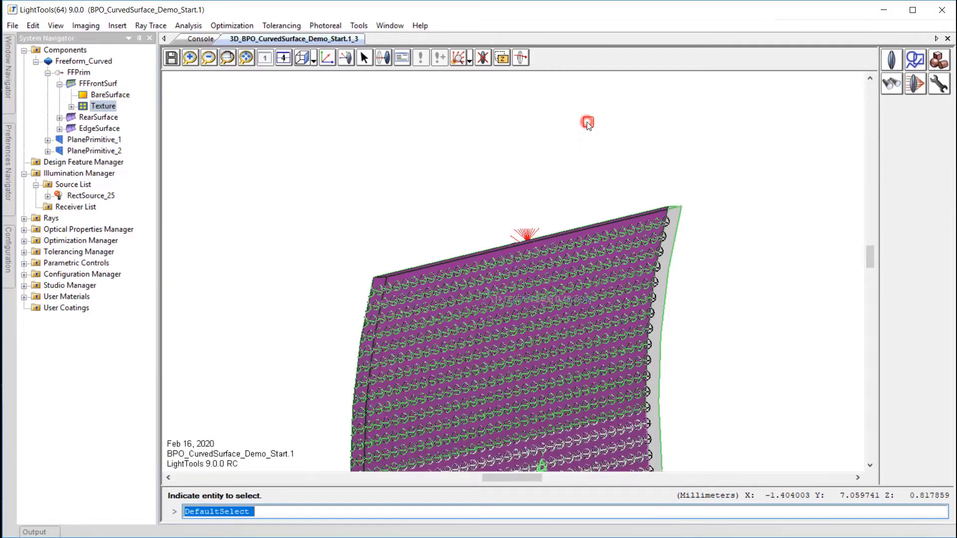
# - Launch Backlight Pattern Optimization with FFFrontSurf Texture kept as the texture zone
pyautogui.click(244, 58)
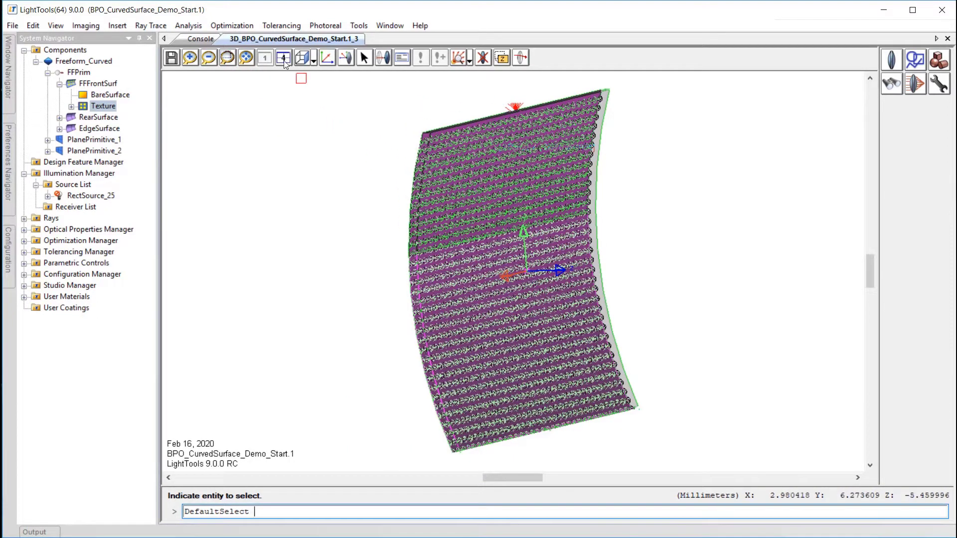
pyautogui.click(232, 26)
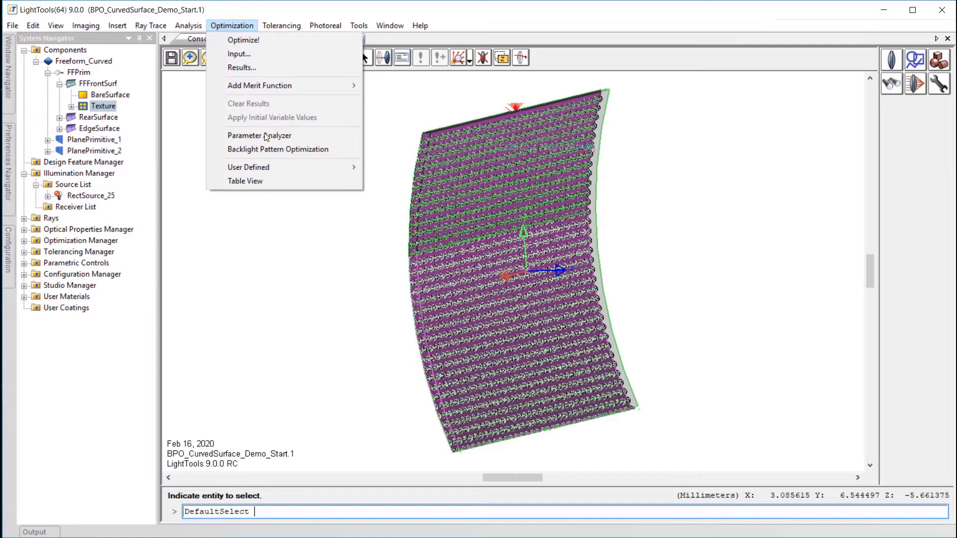
pyautogui.click(268, 150)
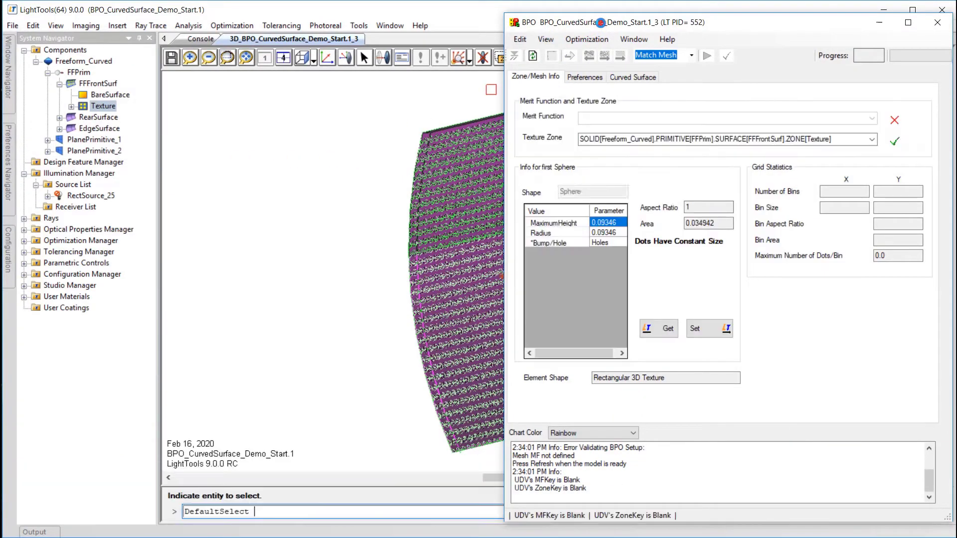
pyautogui.moveTo(600, 22); pyautogui.dragTo(585, 25)
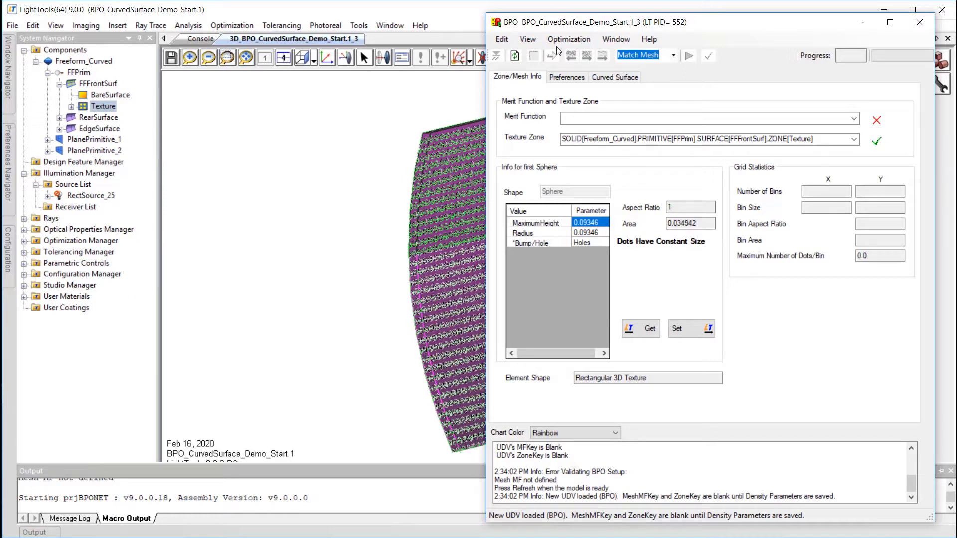
pyautogui.click(855, 140)
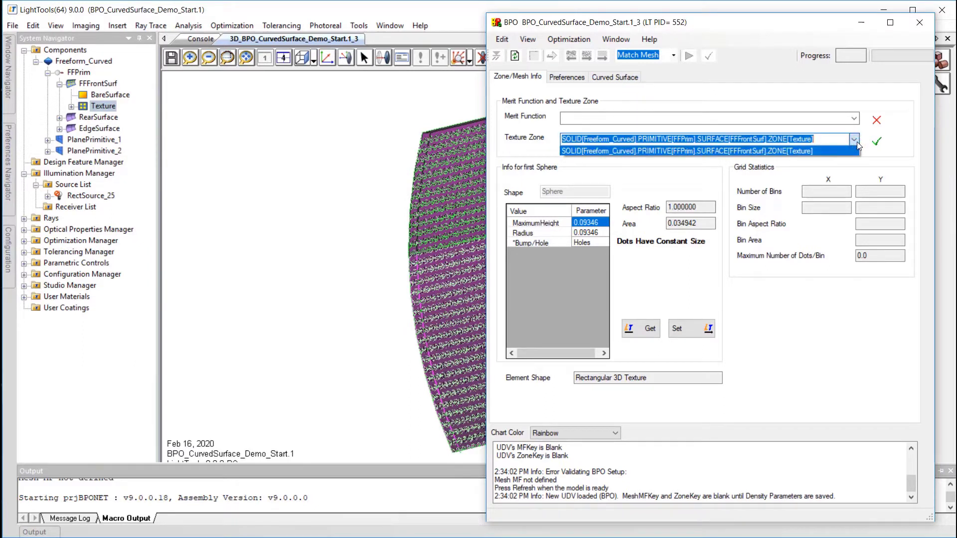
pyautogui.click(858, 144)
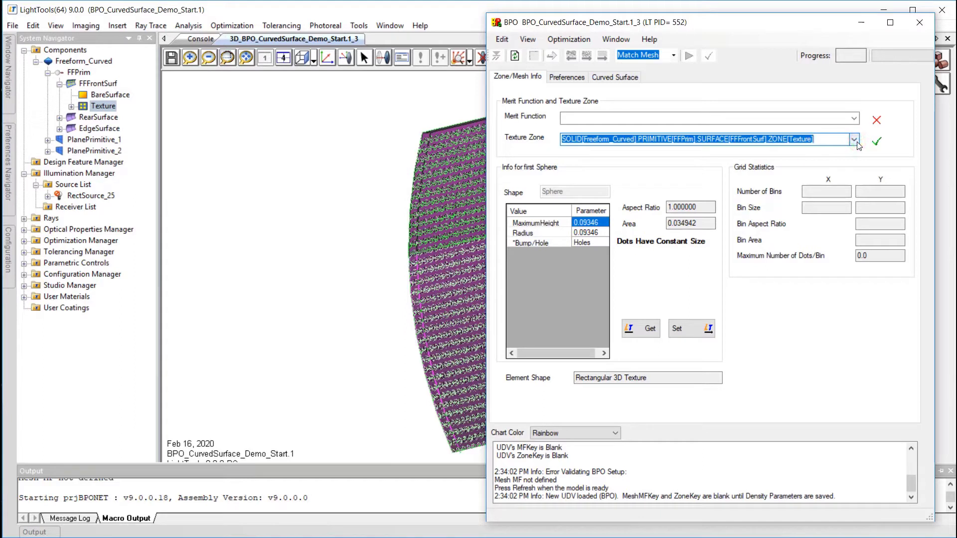
pyautogui.click(854, 141)
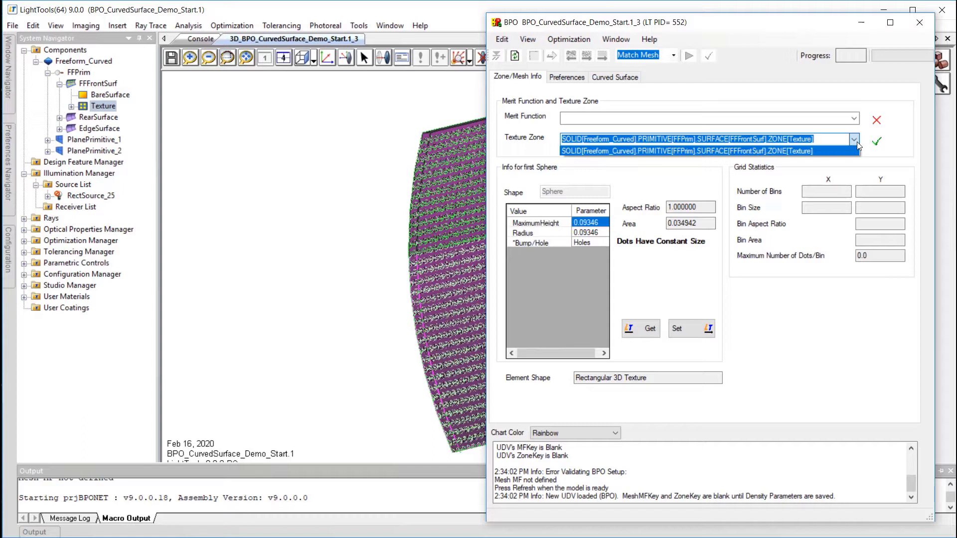
pyautogui.click(857, 142)
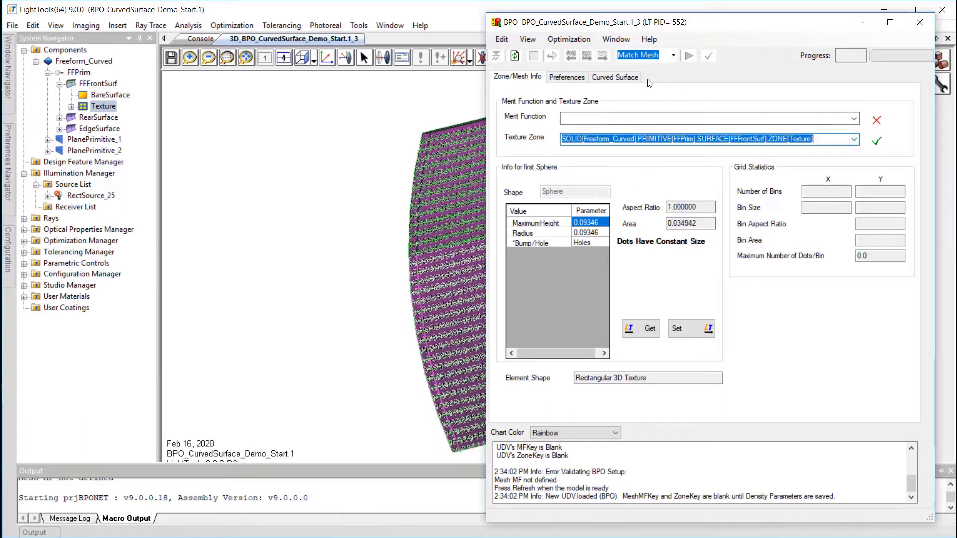
# - Enable Curved BPO, set receiver Distance to 0.35, and build the curved receiver
pyautogui.click(626, 77)
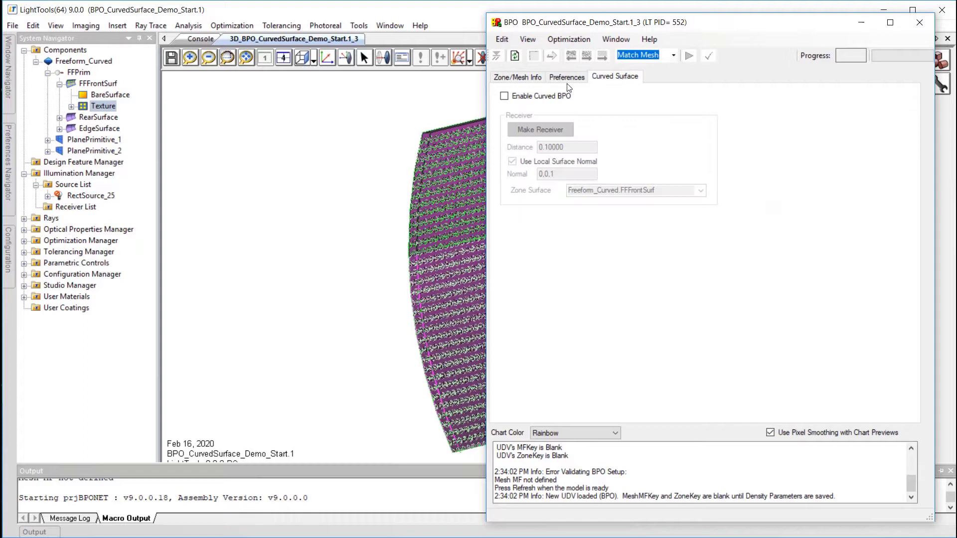
pyautogui.click(504, 97)
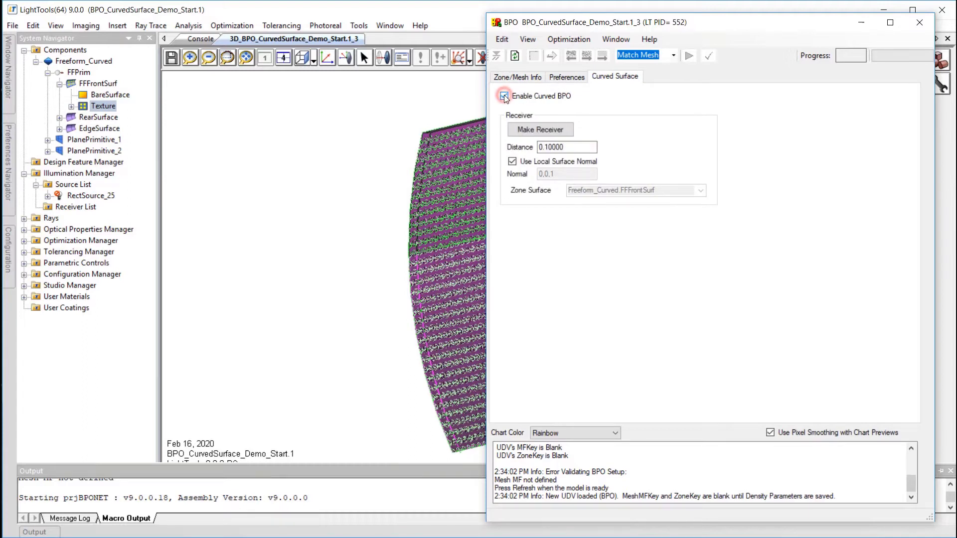
pyautogui.doubleClick(576, 148)
pyautogui.write('0.35')
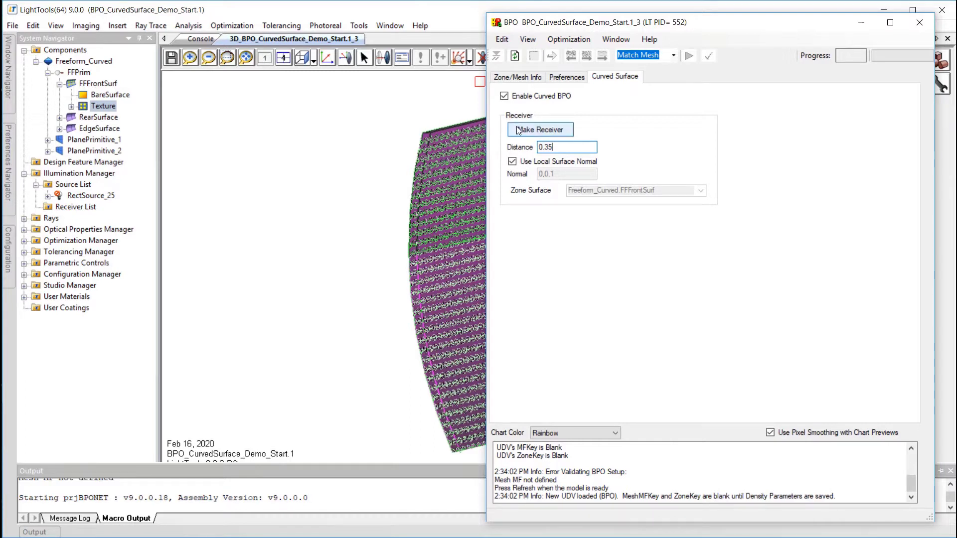
pyautogui.click(524, 131)
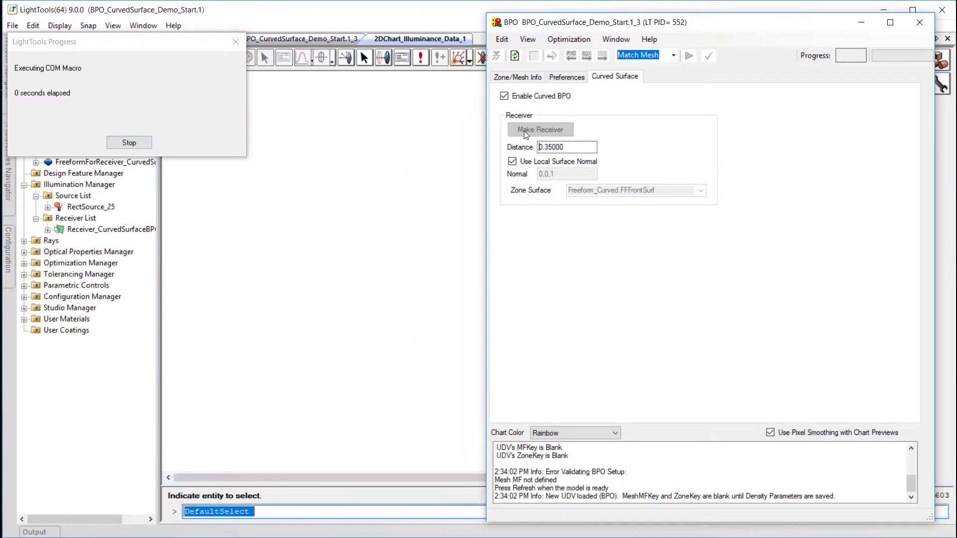
# - Run a 100,000-ray simulation and turn the curved receiver face-on to see its illuminance
pyautogui.click(416, 125)
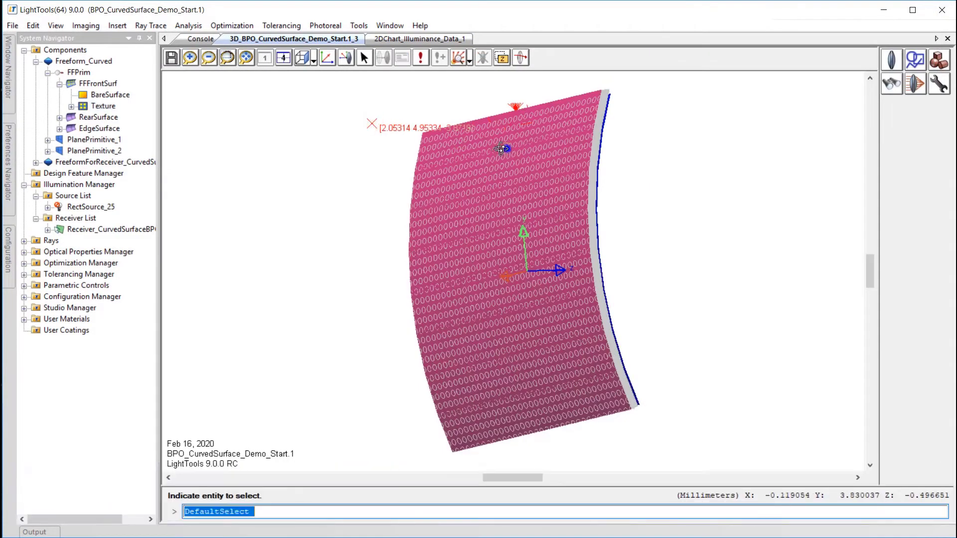
pyautogui.moveTo(505, 150); pyautogui.dragTo(487, 153, button='middle')
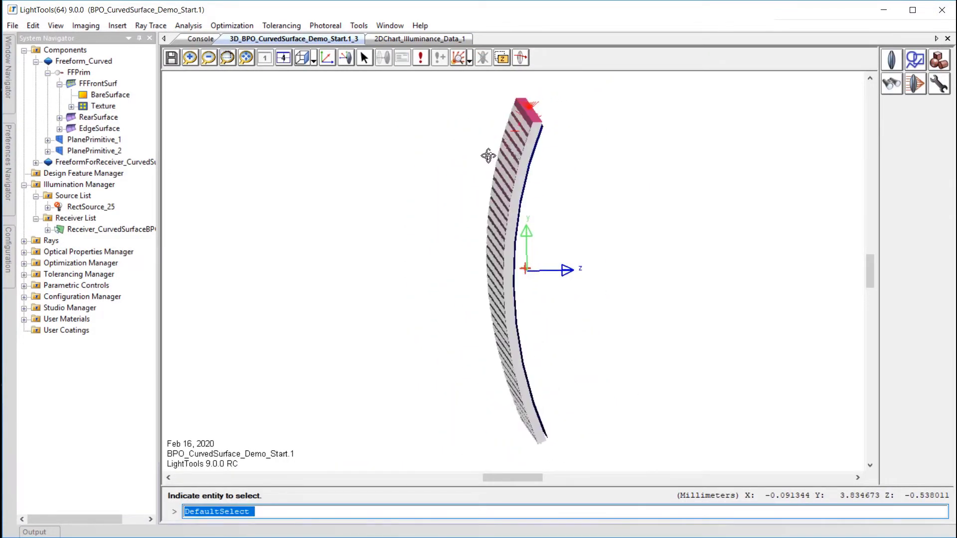
pyautogui.scroll(3, 546, 137)
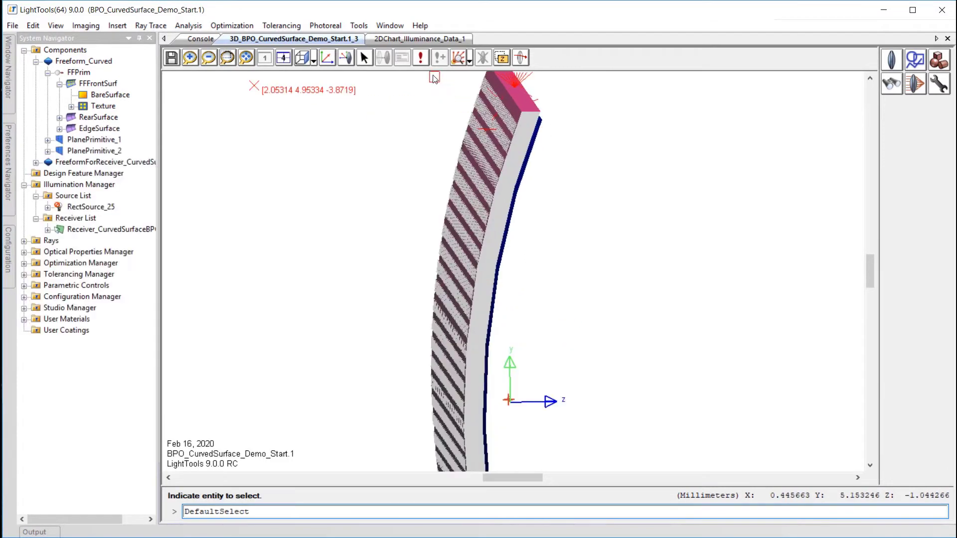
pyautogui.click(422, 59)
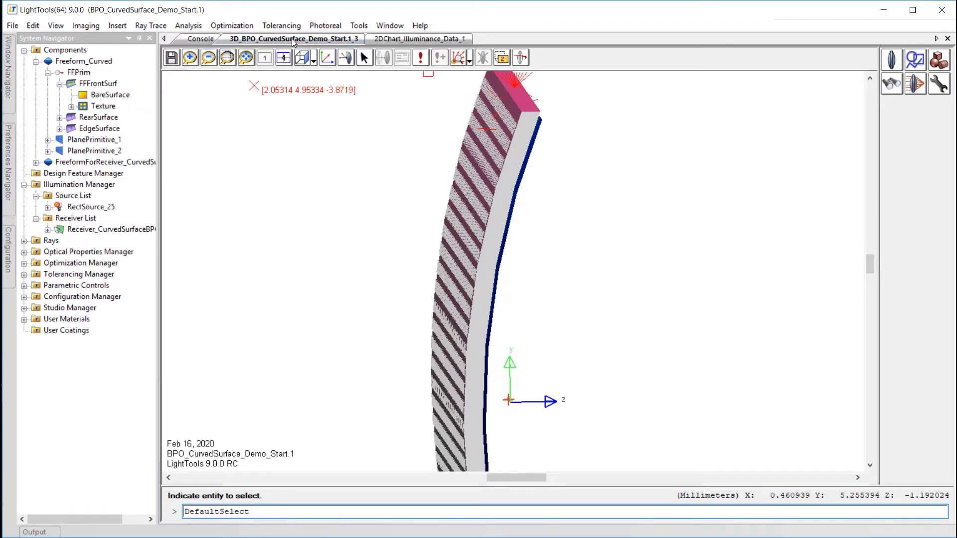
pyautogui.moveTo(477, 193); pyautogui.dragTo(451, 185, button='middle')
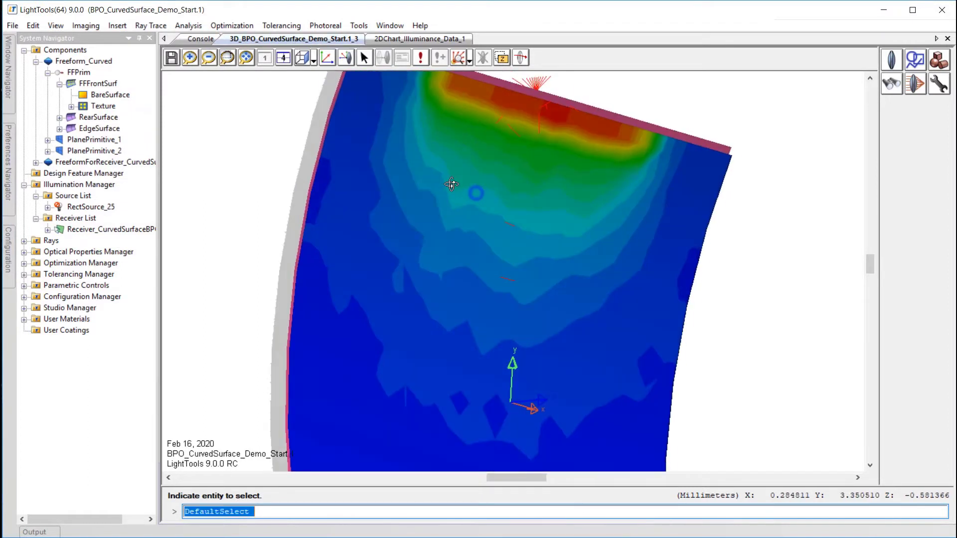
pyautogui.scroll(-3, 451, 184)
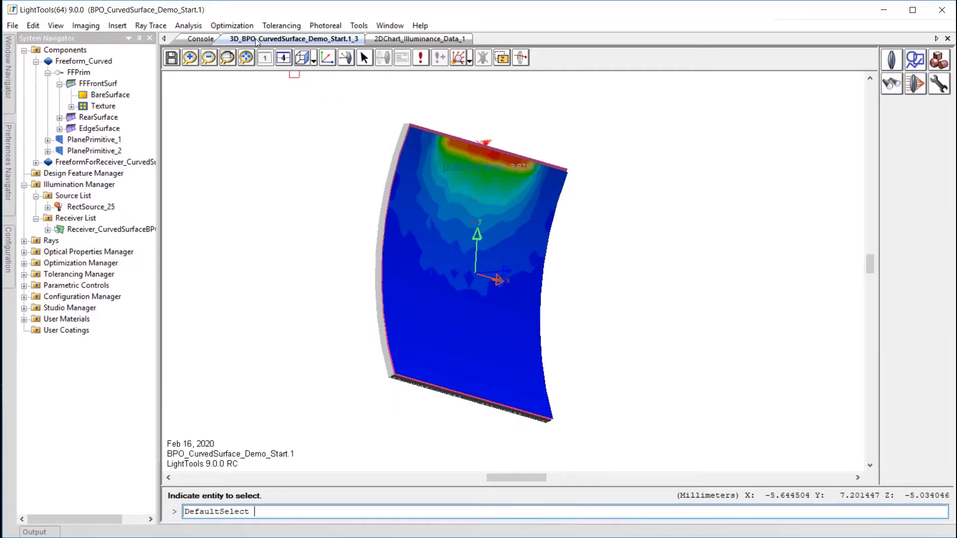
# - Dock the LumViewer illuminance chart on the right, then return to and refit the 3D view
pyautogui.click(188, 26)
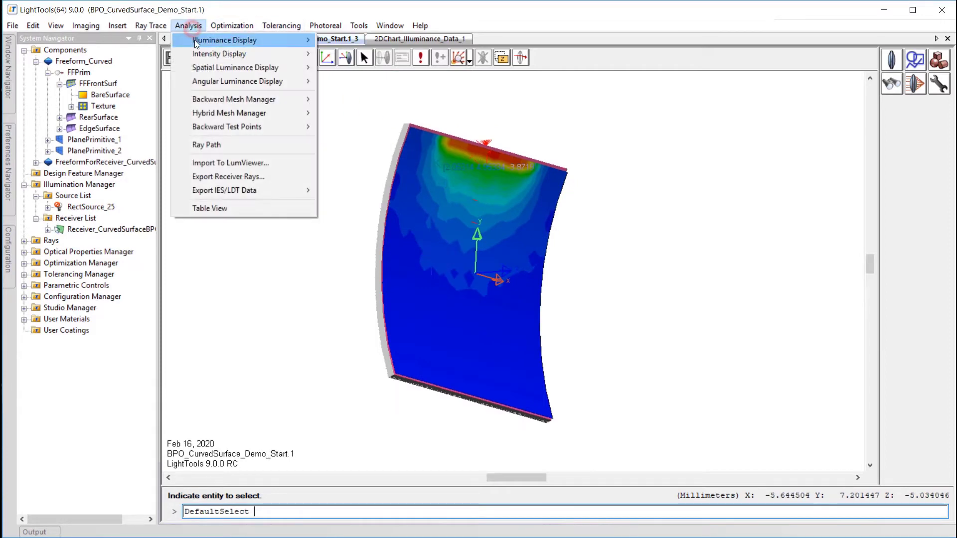
pyautogui.moveTo(194, 40)
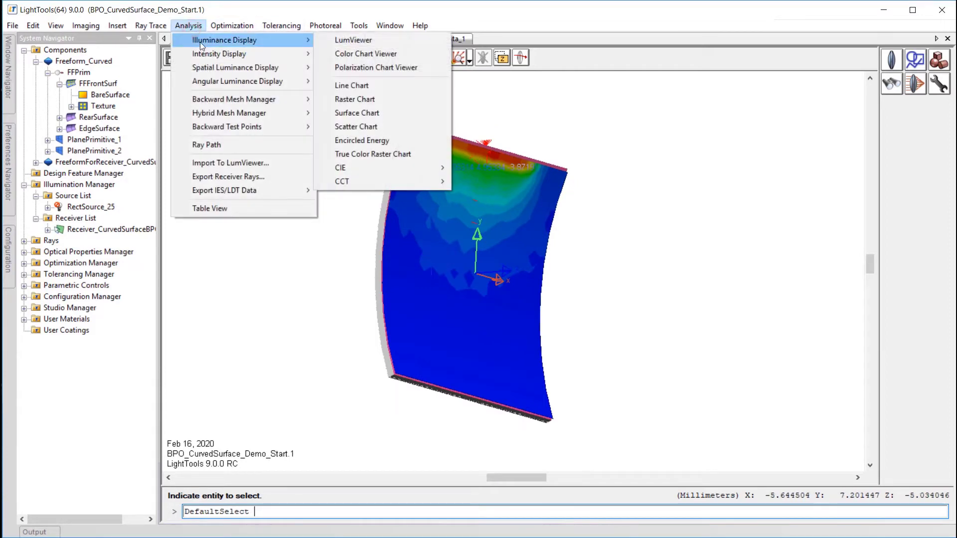
pyautogui.click(344, 41)
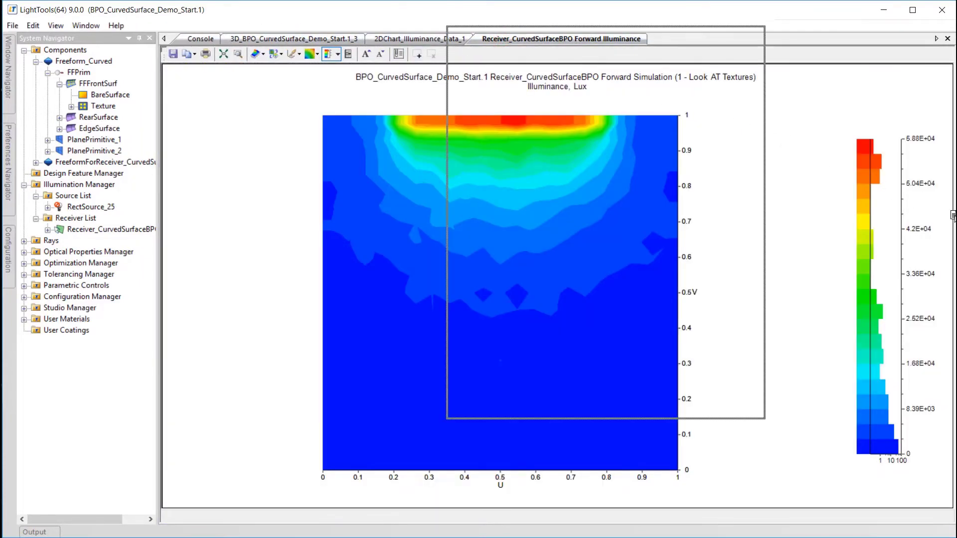
pyautogui.moveTo(953, 215); pyautogui.dragTo(952, 215)
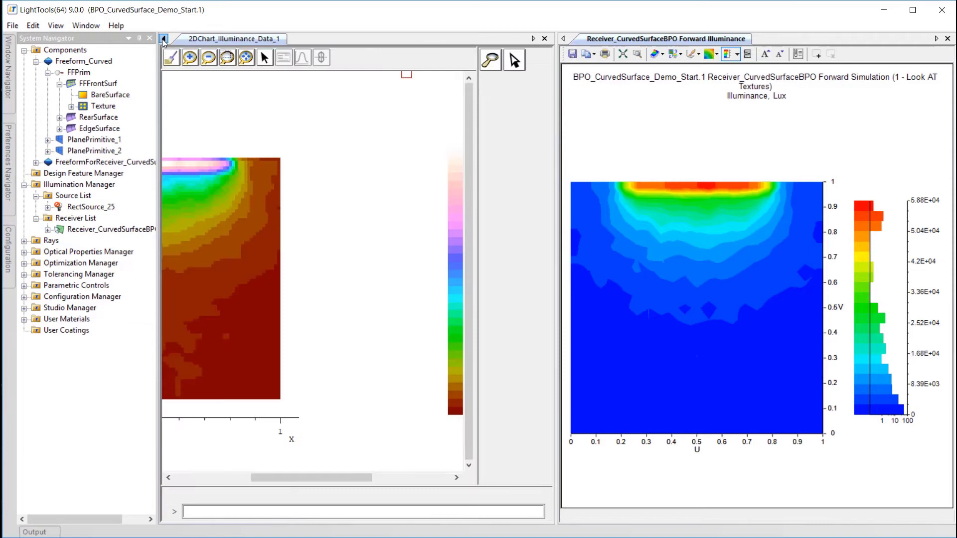
pyautogui.click(164, 39)
pyautogui.click(202, 40)
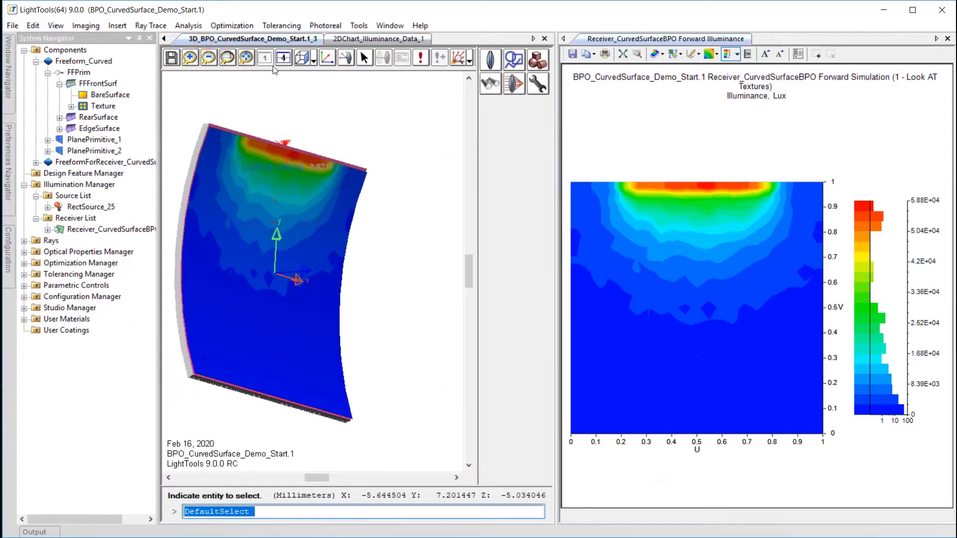
pyautogui.click(247, 59)
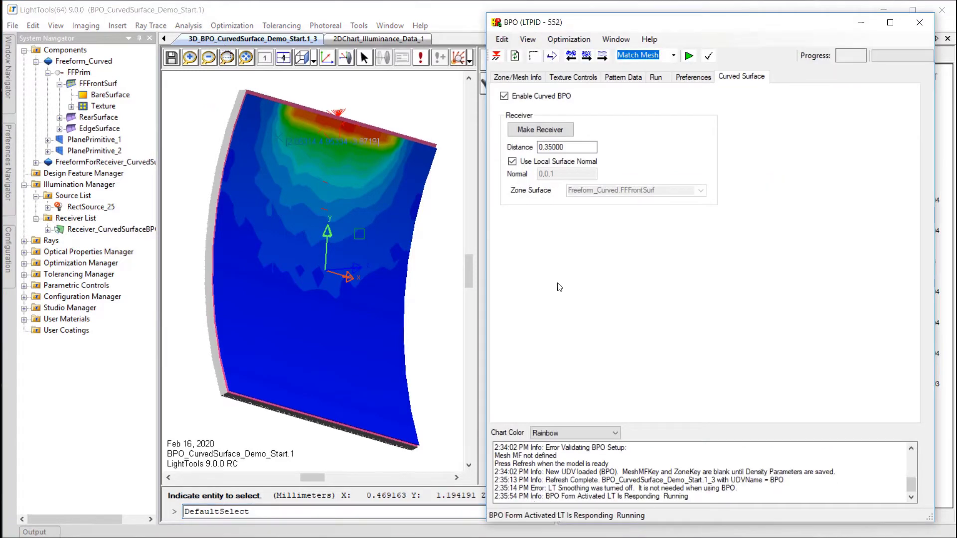
# - Apply a uniform 4489-dot texture density to the zone and check the dots on the model
pyautogui.click(562, 78)
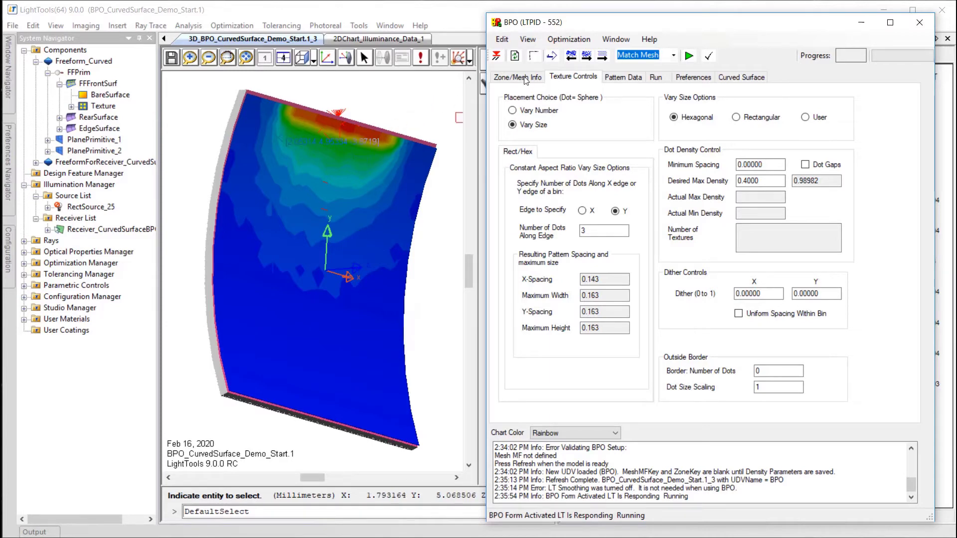
pyautogui.click(602, 56)
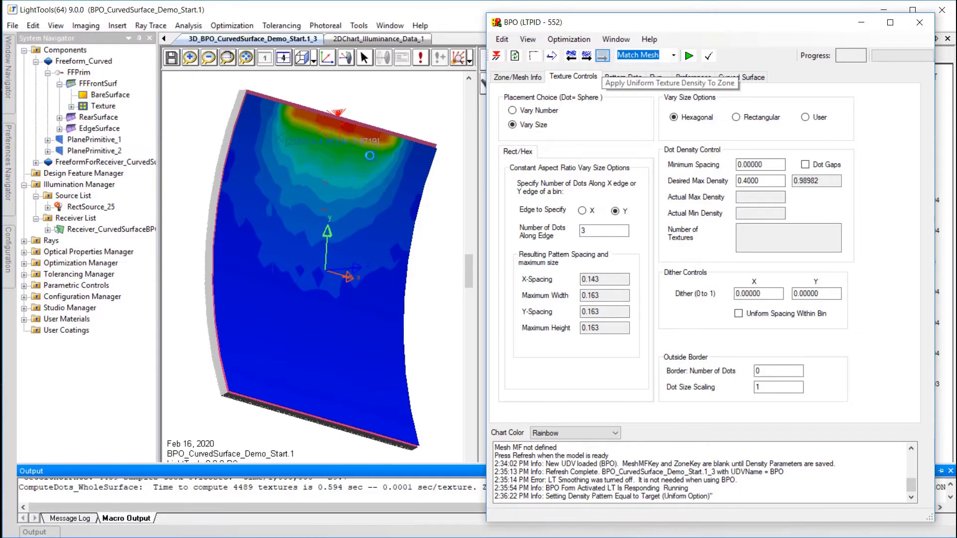
pyautogui.click(326, 167)
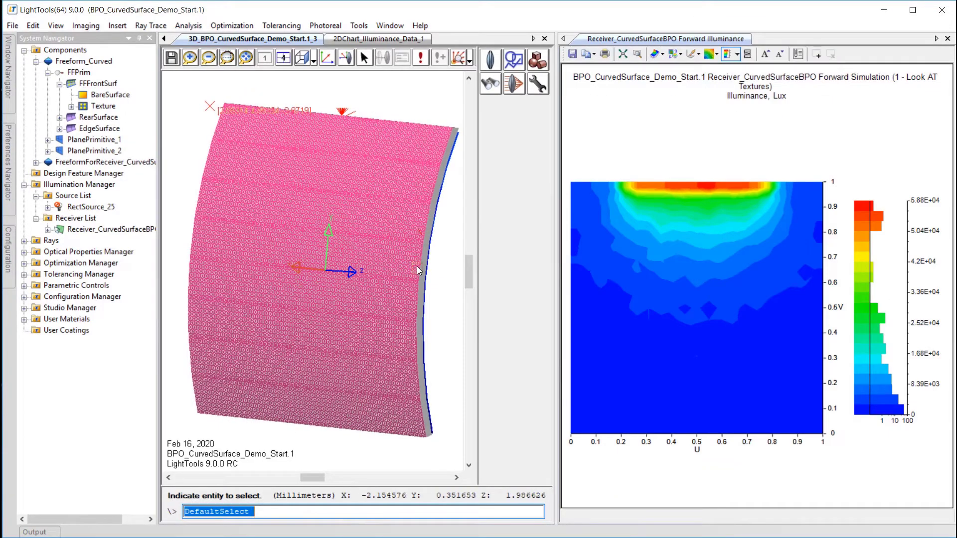
pyautogui.click(459, 297)
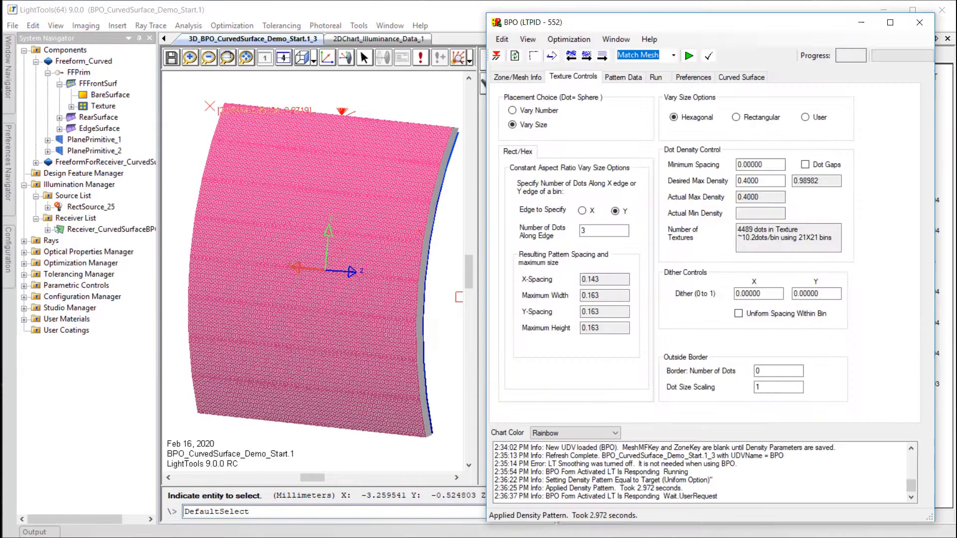
# - From the Pattern Data settings, add the 21×21 mesh outline with grid lines
pyautogui.click(632, 78)
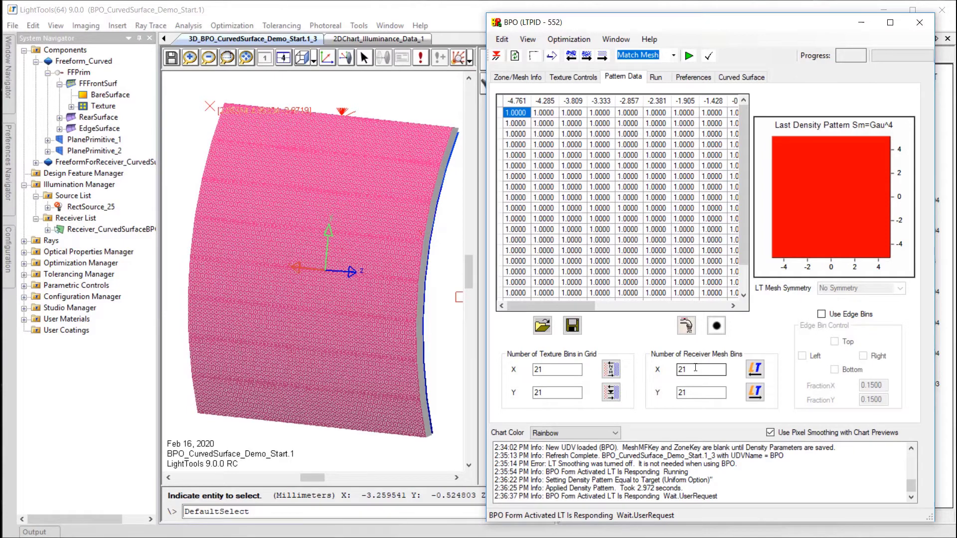
pyautogui.click(528, 39)
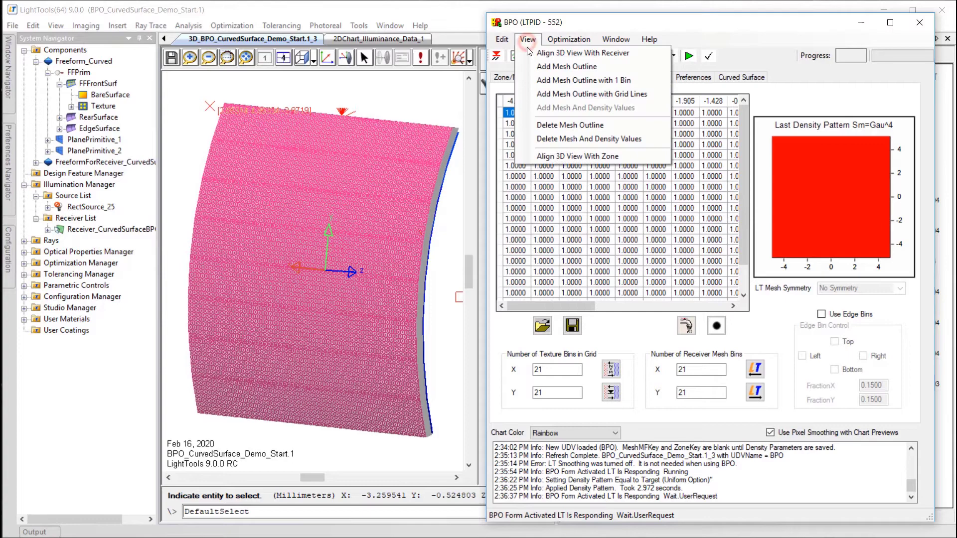
pyautogui.click(561, 97)
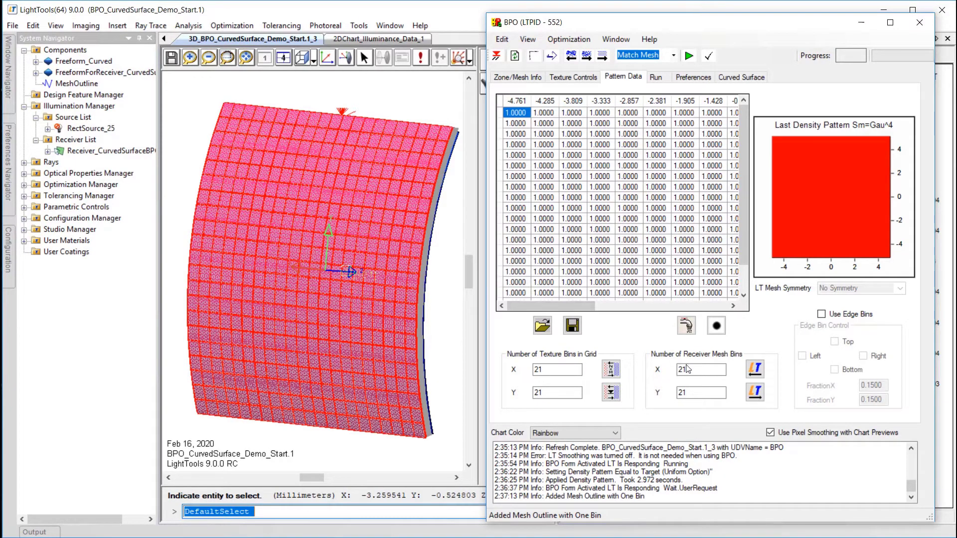
# - Set receiver mesh bins to 12×11, resample the density grid, and redraw the mesh outline
pyautogui.moveTo(687, 370); pyautogui.dragTo(663, 373)
pyautogui.write('12')
pyautogui.moveTo(718, 393); pyautogui.dragTo(666, 395)
pyautogui.write('11')
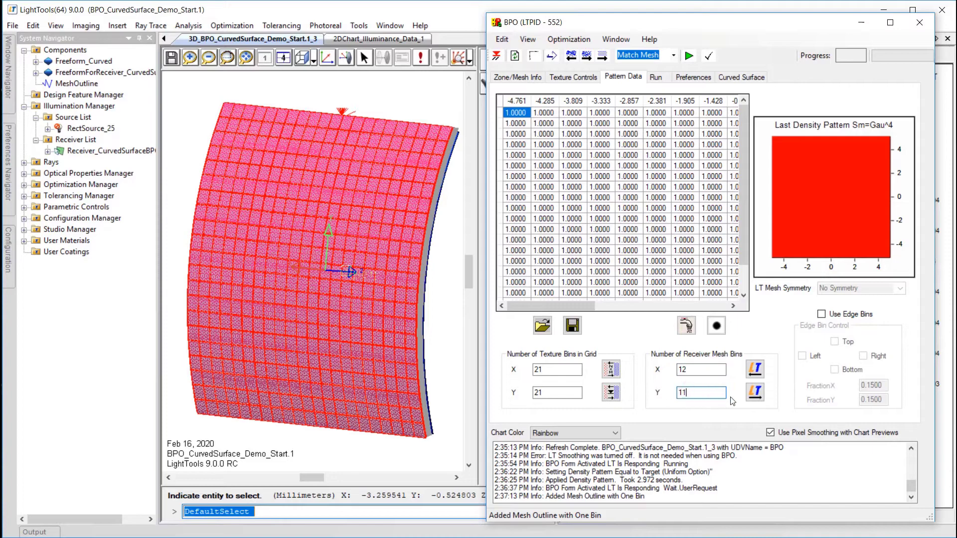
pyautogui.click(757, 399)
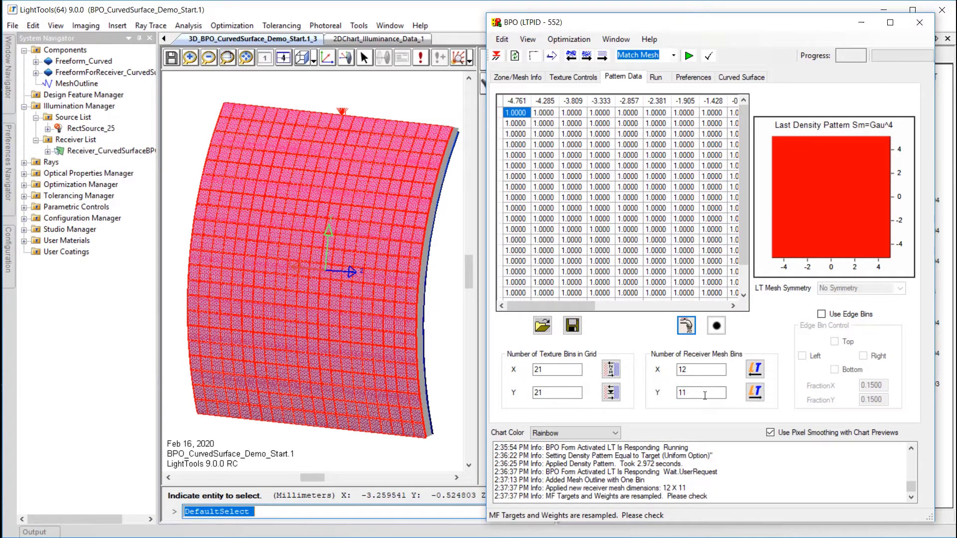
pyautogui.click(618, 392)
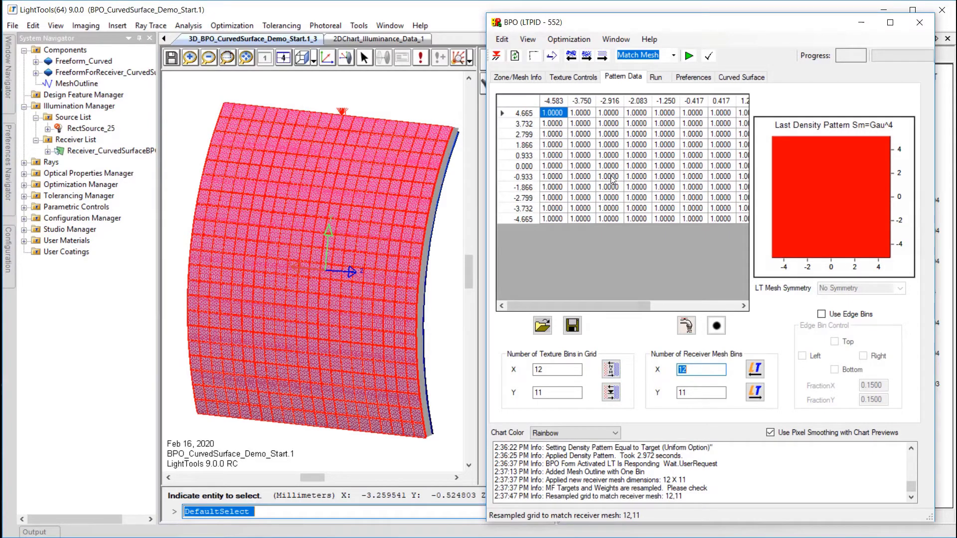
pyautogui.click(525, 39)
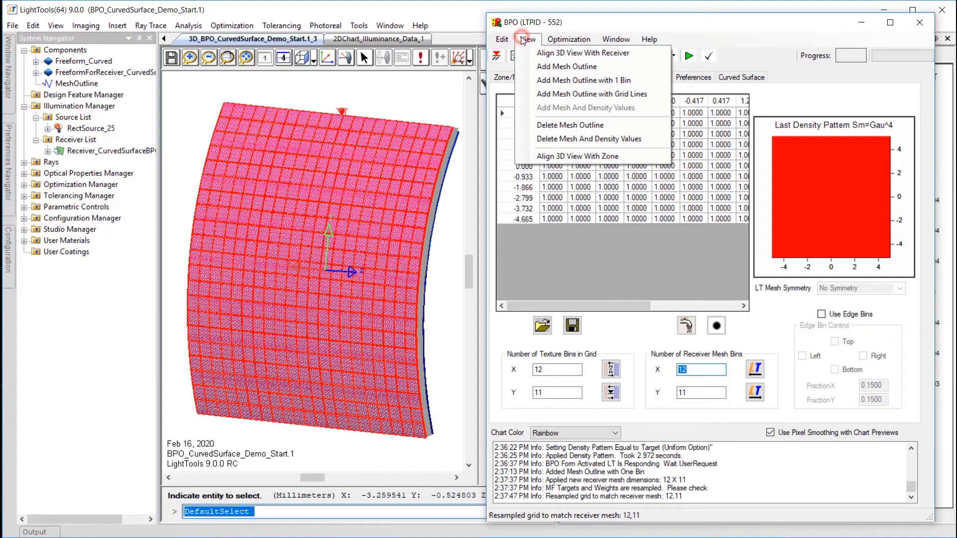
pyautogui.click(566, 95)
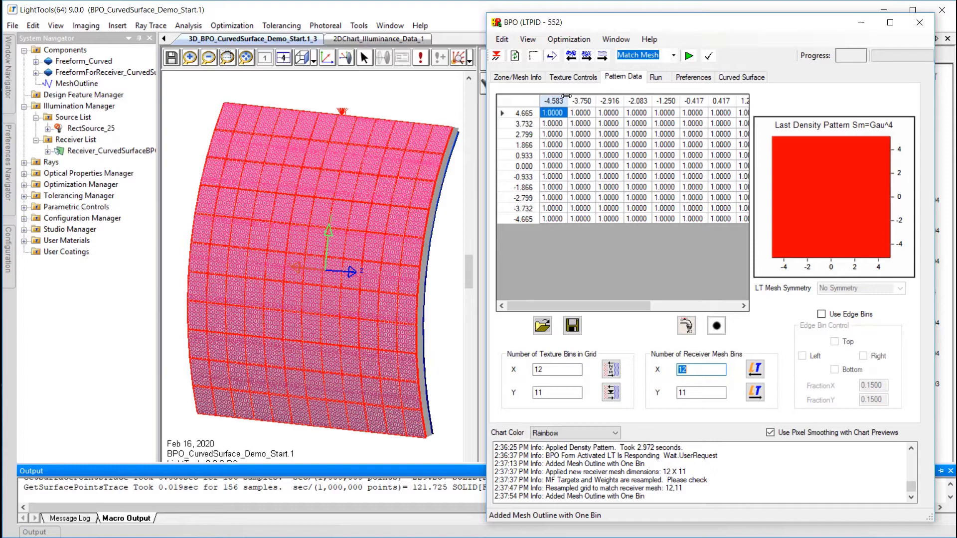
# - Review BPO run settings, keeping 3 iterations and the Uniform Pattern and Iterate start
pyautogui.click(664, 80)
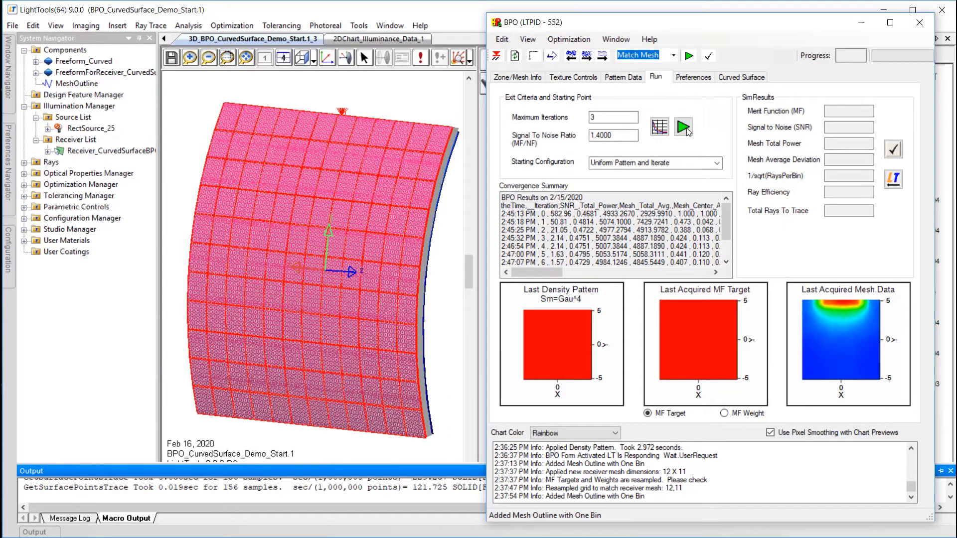
pyautogui.click(717, 164)
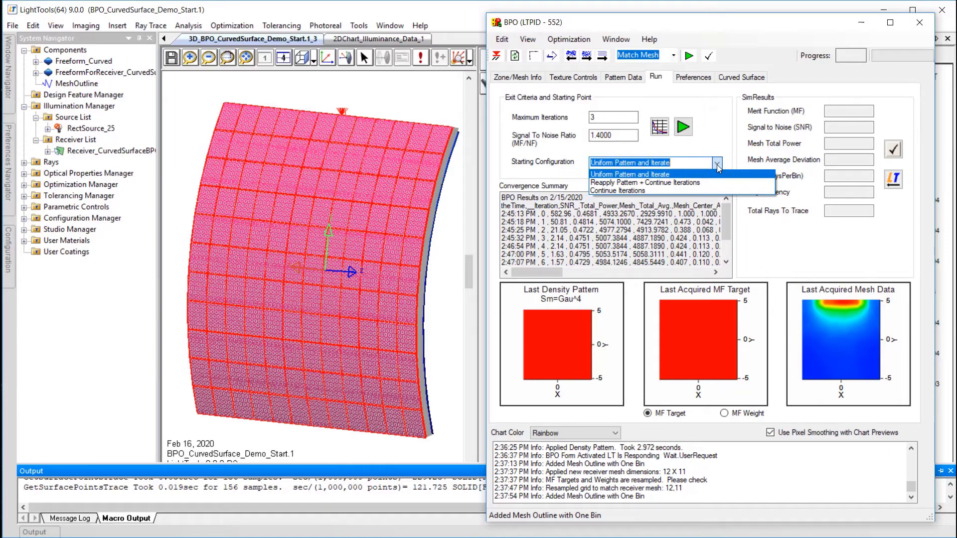
pyautogui.click(717, 165)
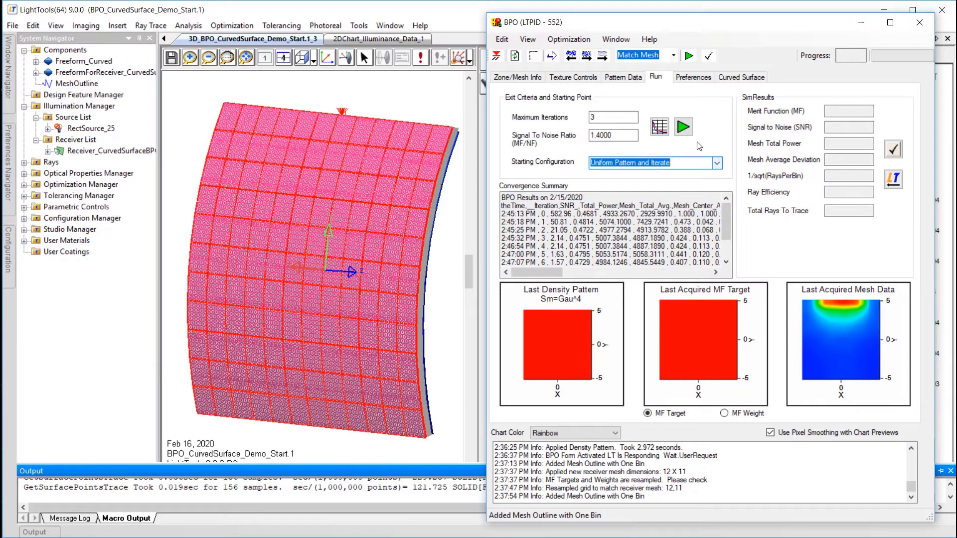
# - Run the 3-iteration BPO optimization, reaching merit function 0.1905
pyautogui.click(686, 128)
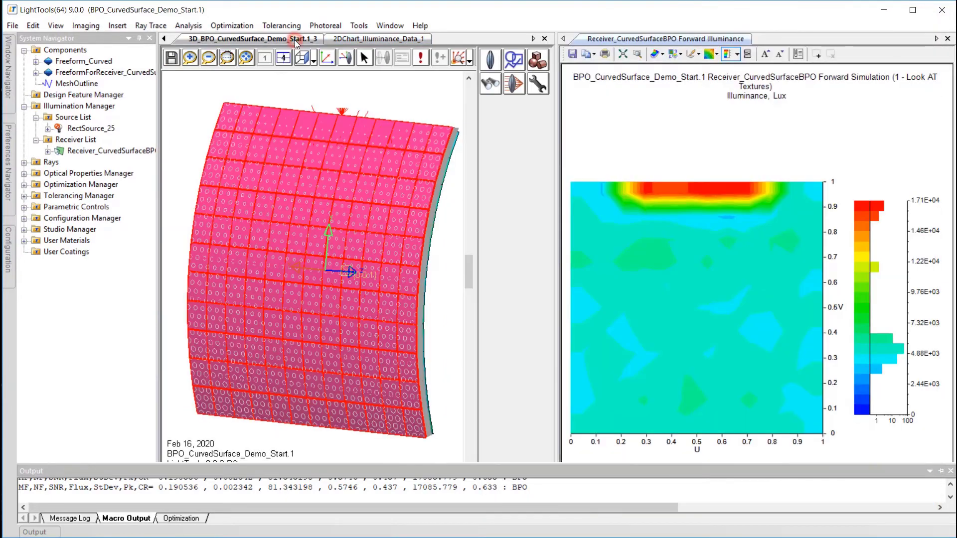
# - Rotate the model edge-on, run the sit command, and zoom into the surface's top edge
pyautogui.moveTo(337, 115); pyautogui.dragTo(339, 145, button='middle')
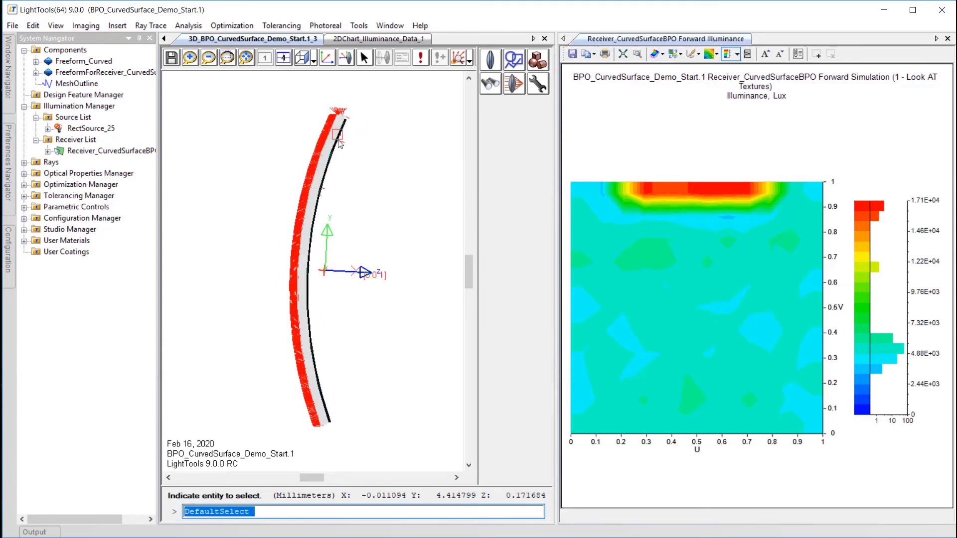
pyautogui.click(315, 508)
pyautogui.write('sit')
pyautogui.press('Return')
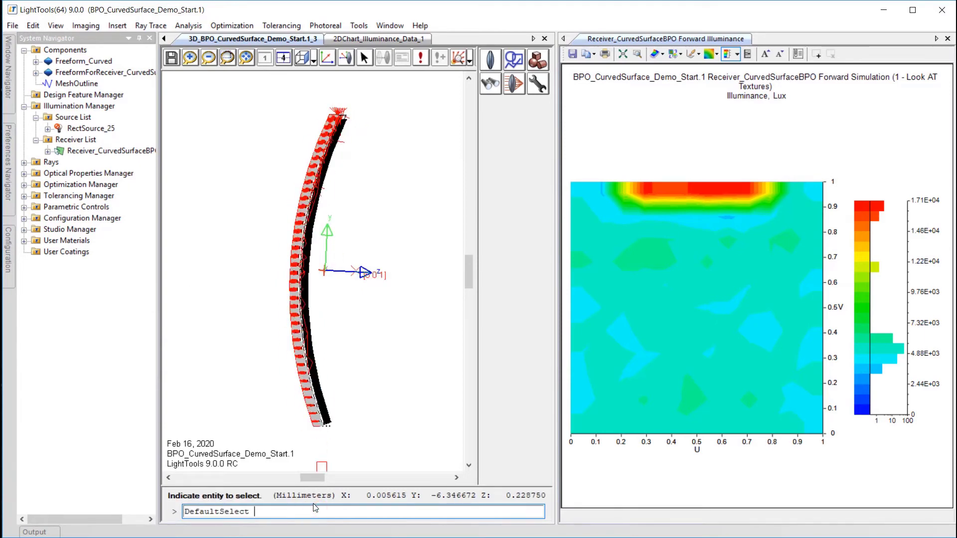
pyautogui.click(246, 58)
pyautogui.click(304, 132)
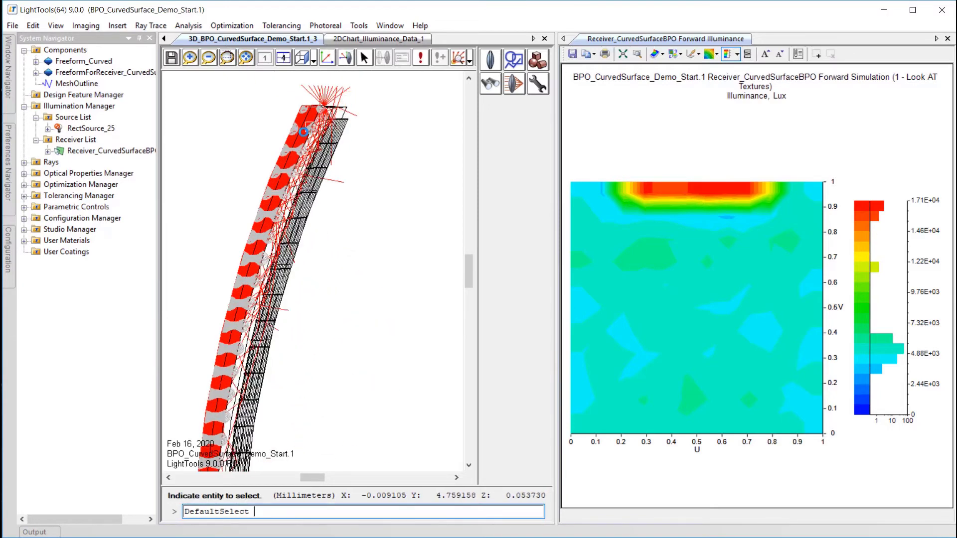
pyautogui.click(304, 132)
pyautogui.click(307, 130)
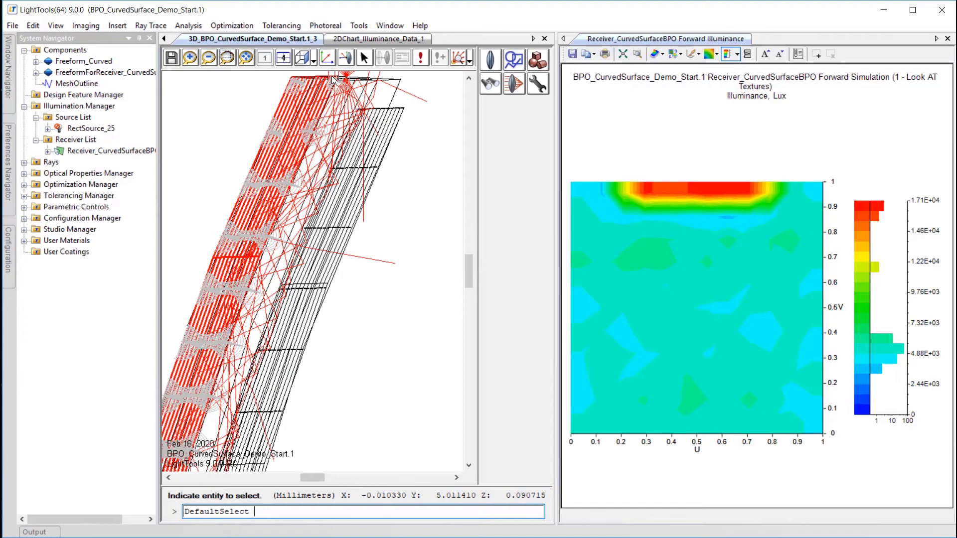
# - Centre the curved surface and rays in a side view and pick Receiver_CurvedSurfaceBPO
pyautogui.click(302, 58)
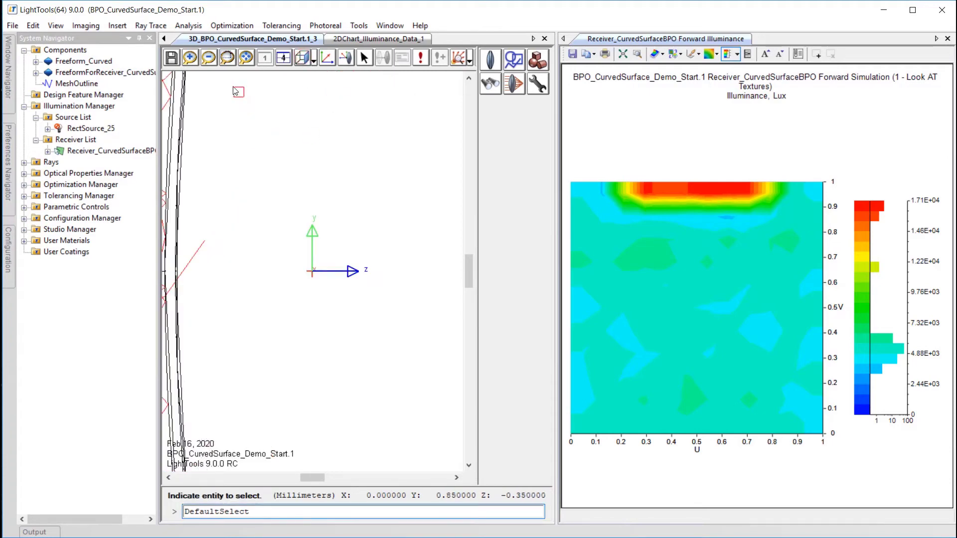
pyautogui.moveTo(251, 175); pyautogui.dragTo(324, 267, button='middle')
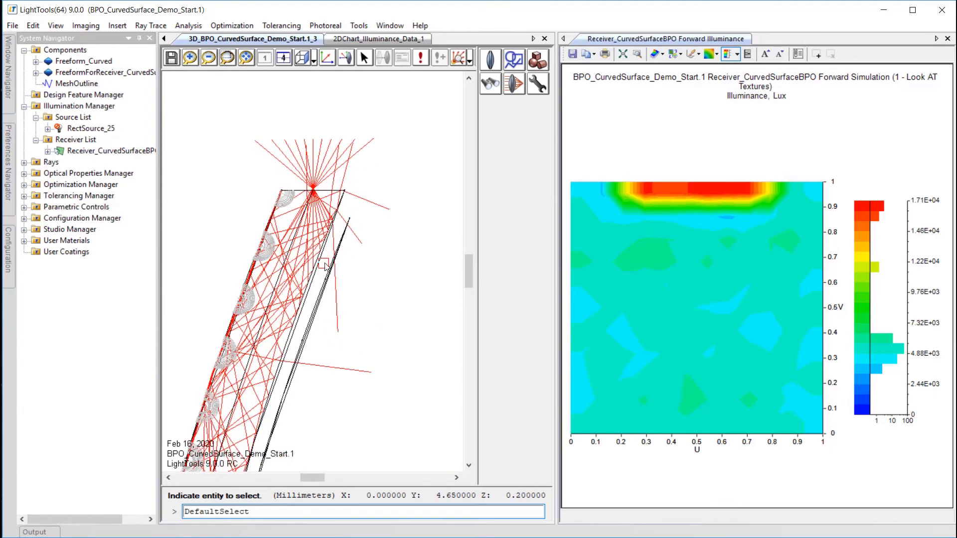
pyautogui.click(116, 151)
# - Open the receiver's Properties at Forward Simulation > Illuminance Mesh
pyautogui.rightClick(116, 150)
pyautogui.click(135, 160)
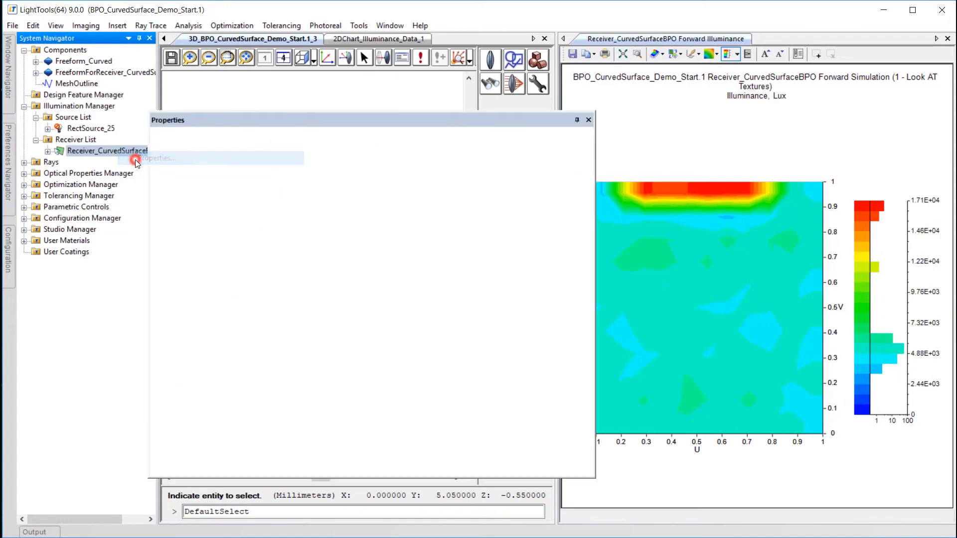
pyautogui.click(161, 151)
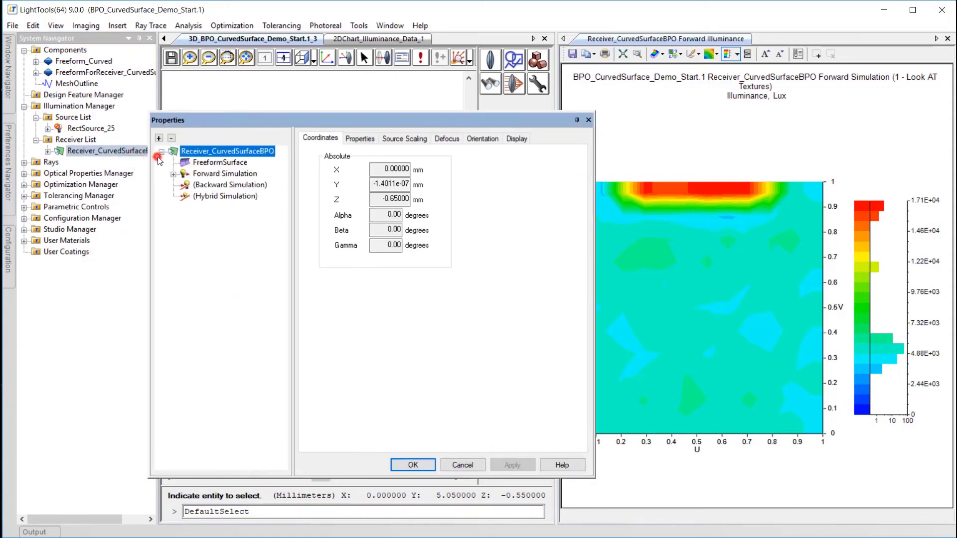
pyautogui.click(192, 174)
pyautogui.click(173, 174)
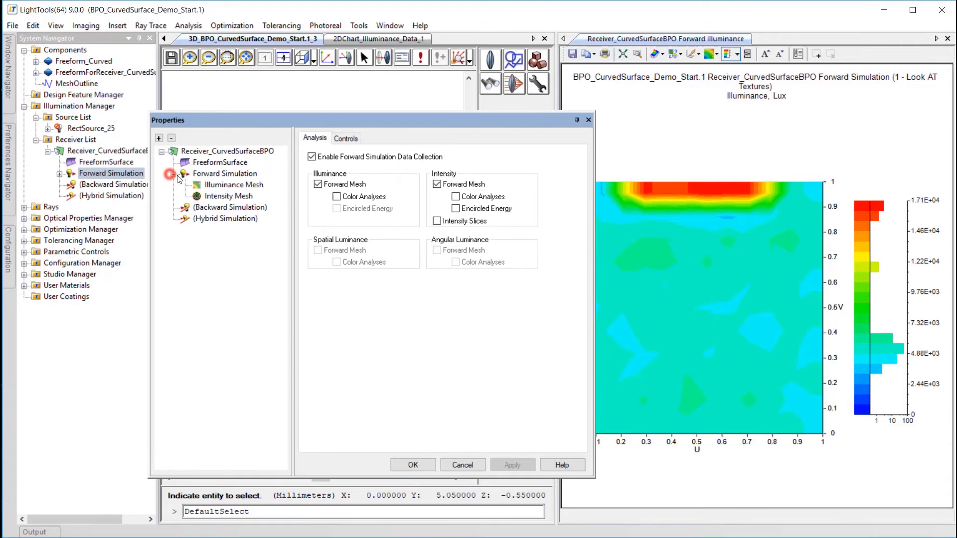
pyautogui.click(231, 185)
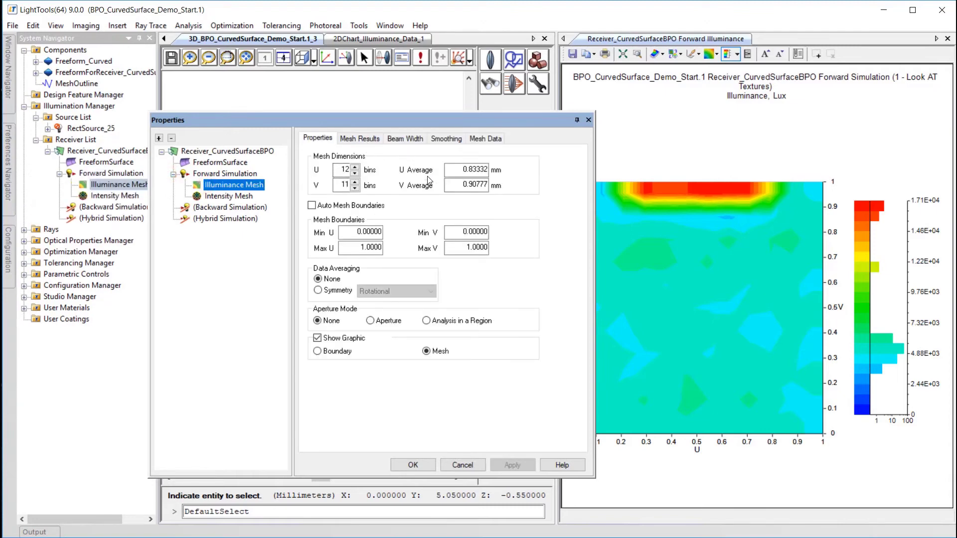
# - Set the illuminance mesh Max V to 0.95 and apply it
pyautogui.doubleClick(462, 251)
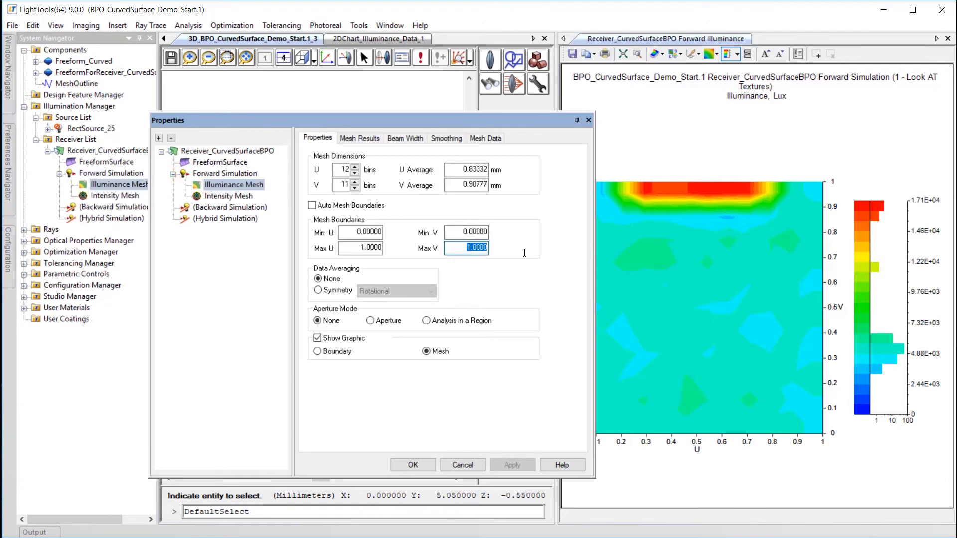
pyautogui.write('0.95')
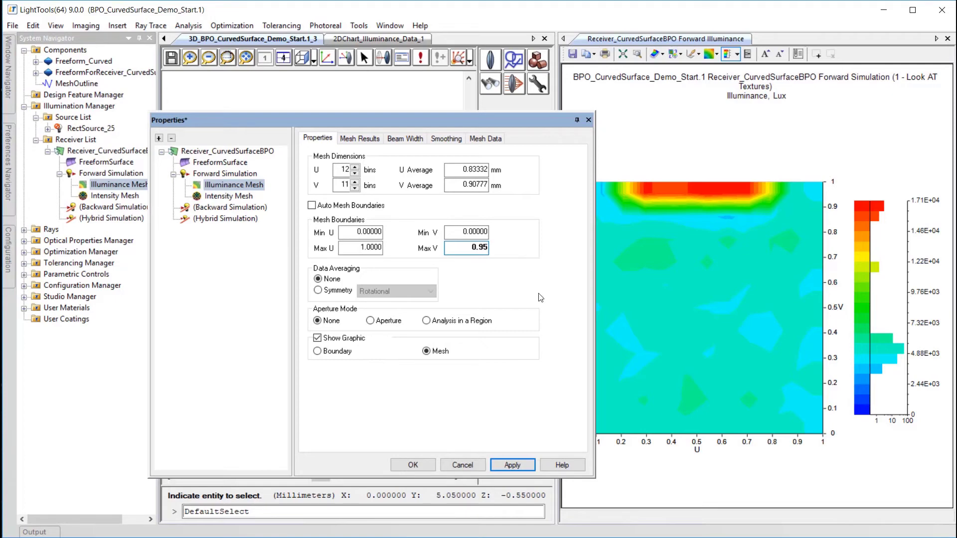
pyautogui.moveTo(430, 120); pyautogui.dragTo(732, 139)
pyautogui.click(815, 483)
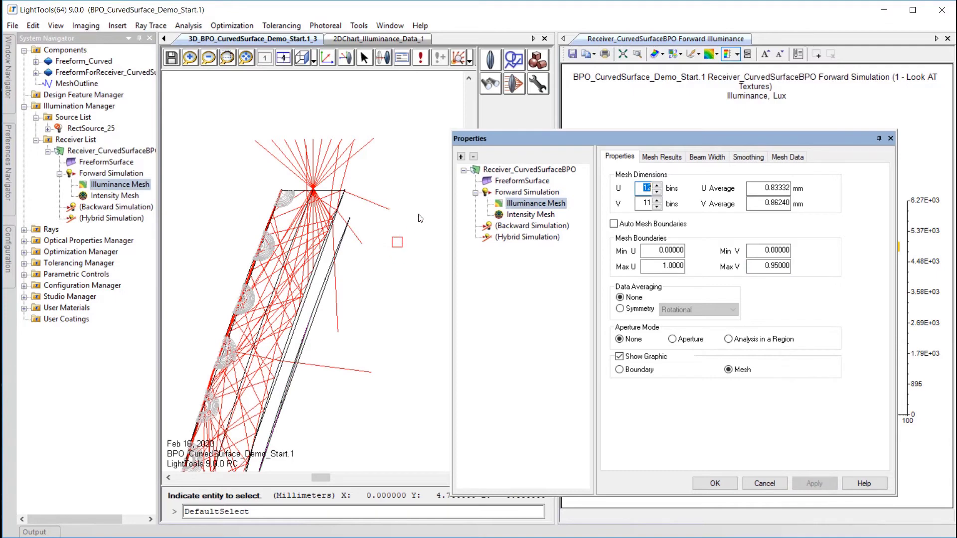
pyautogui.moveTo(549, 139); pyautogui.dragTo(199, 140)
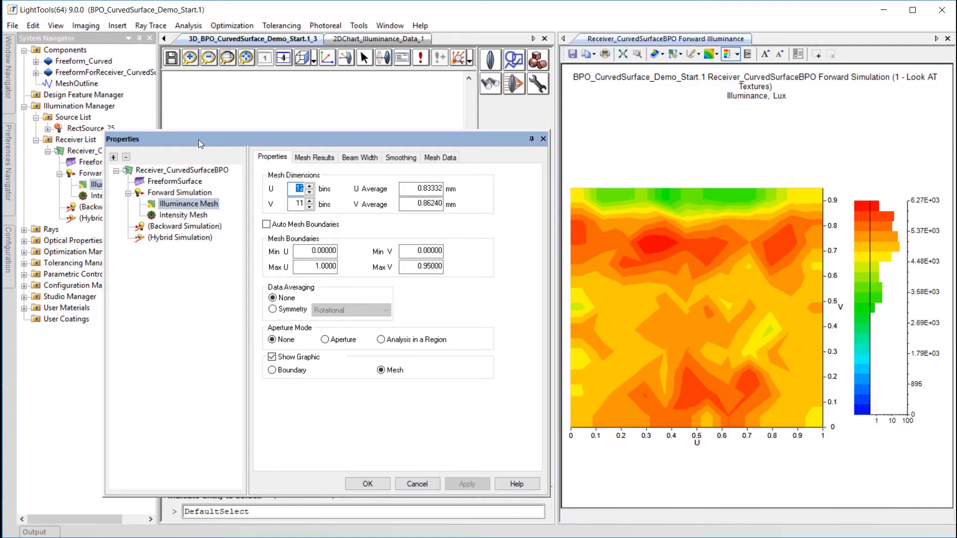
# - In BPO, add a 1-bin mesh outline and rerun the optimization, reaching merit function 0.0062
pyautogui.hotkey('alt', 'Tab')
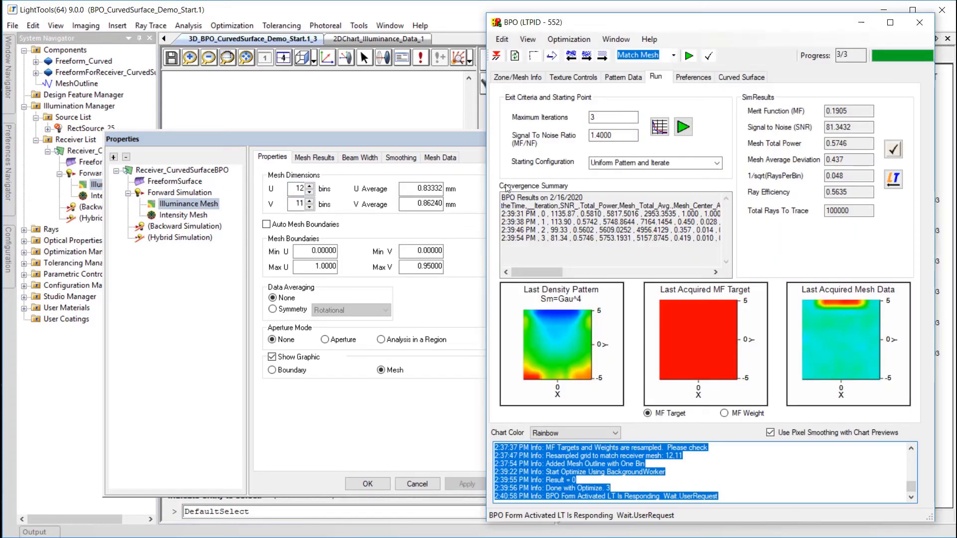
pyautogui.click(529, 39)
pyautogui.click(565, 95)
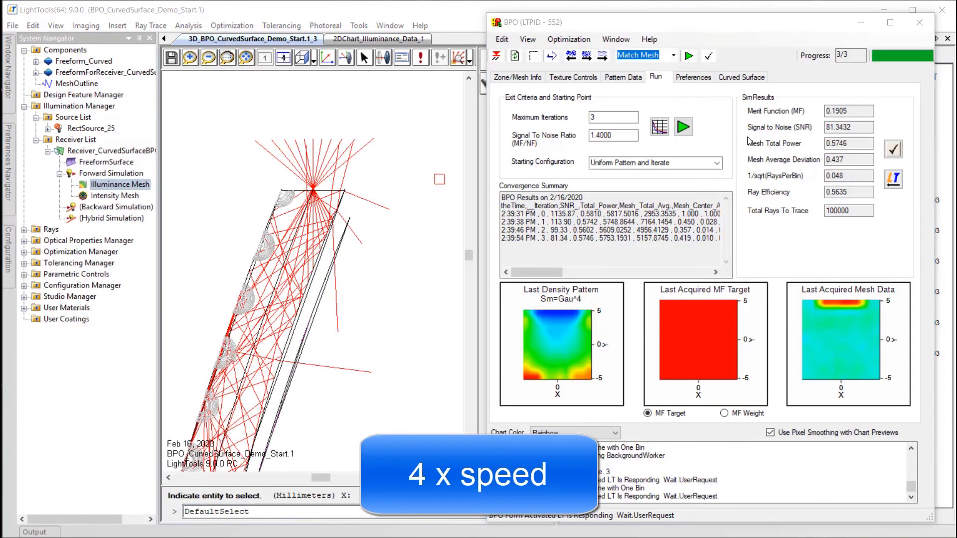
pyautogui.click(690, 129)
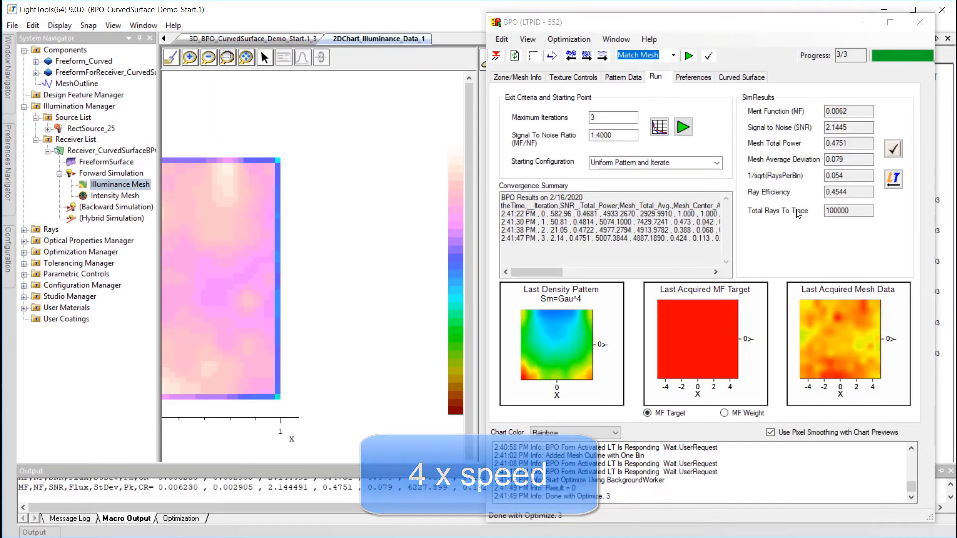
pyautogui.click(683, 128)
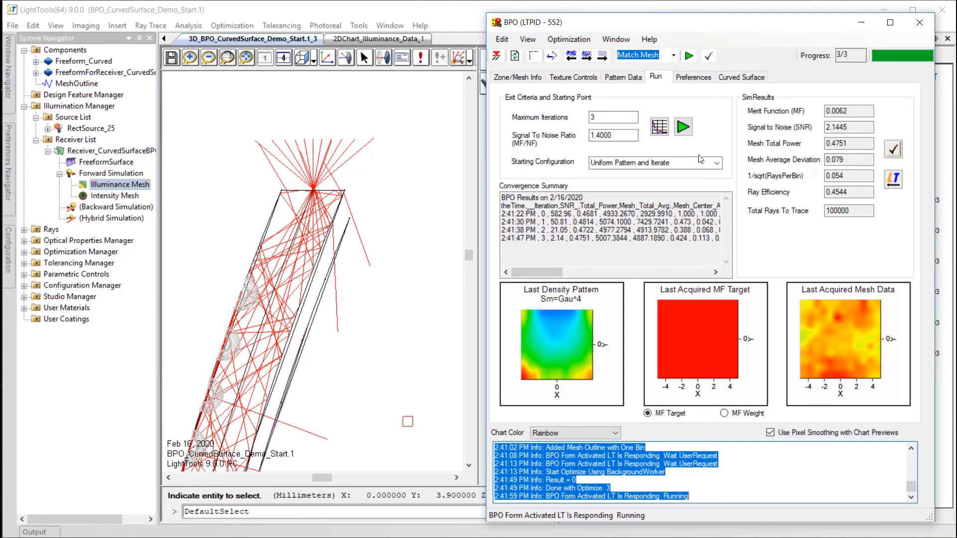
# - Run BPO again with Starting Configuration set to Continue Iterations, lowering the merit function to 0.0031
pyautogui.click(717, 162)
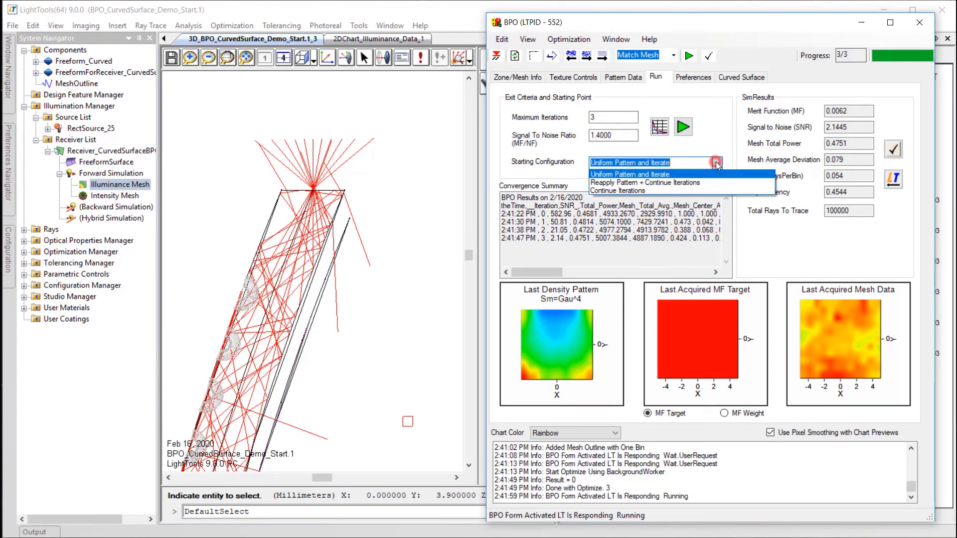
pyautogui.click(715, 191)
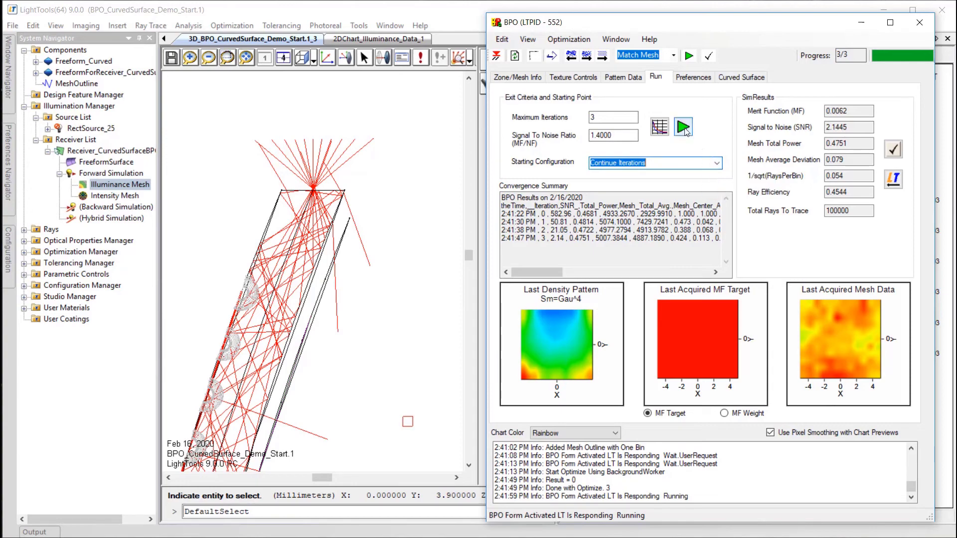
pyautogui.click(684, 127)
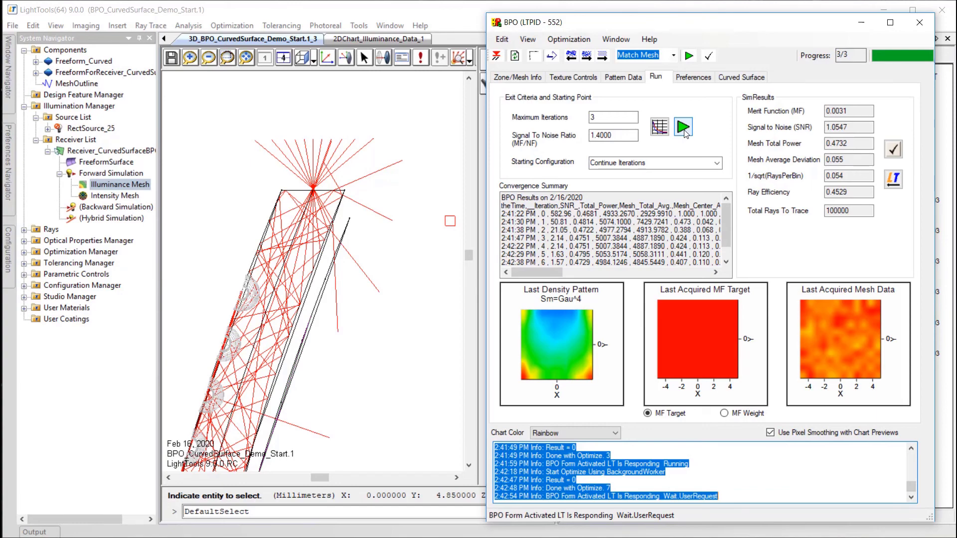
# - Show the updated illuminance chart and fit the curved receiver into an oblique view
pyautogui.click(683, 128)
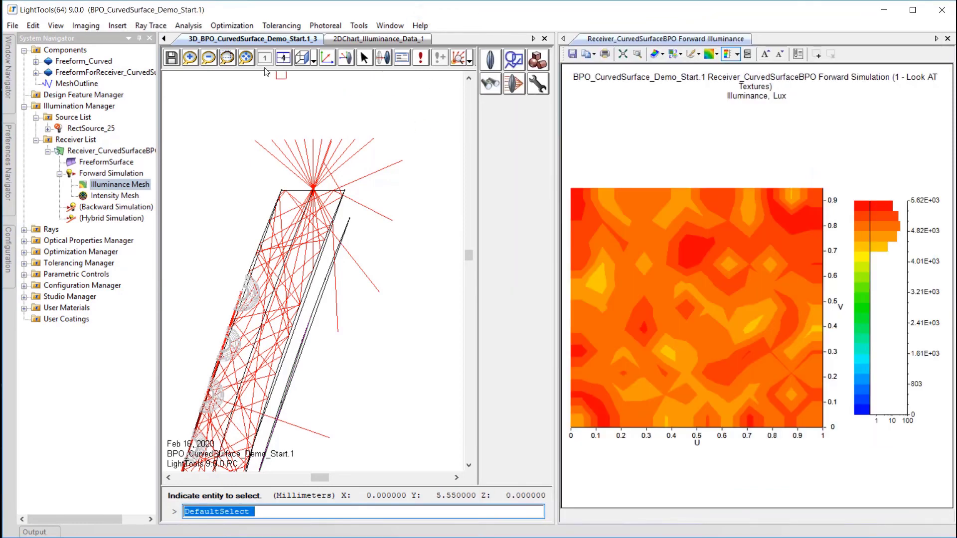
pyautogui.click(246, 57)
pyautogui.moveTo(322, 244); pyautogui.dragTo(308, 267)
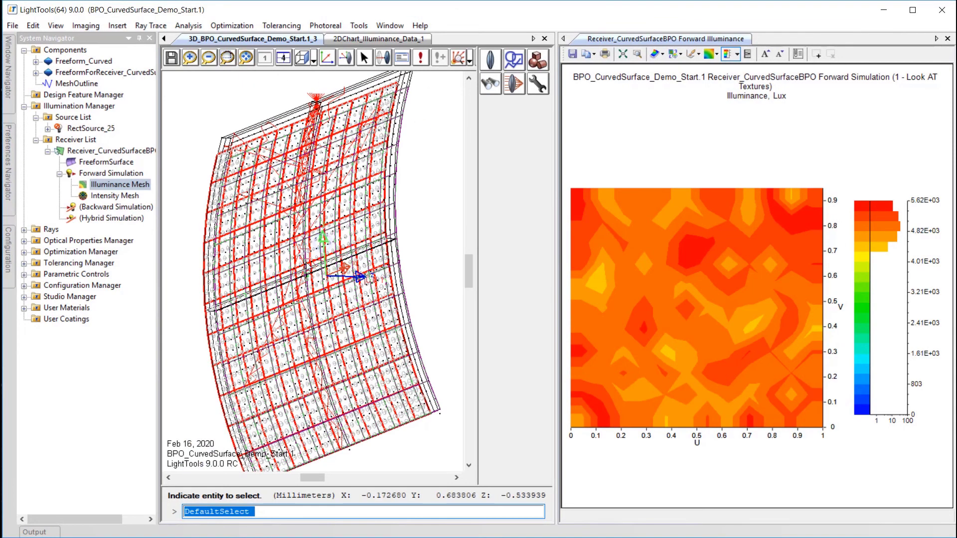
pyautogui.click(317, 513)
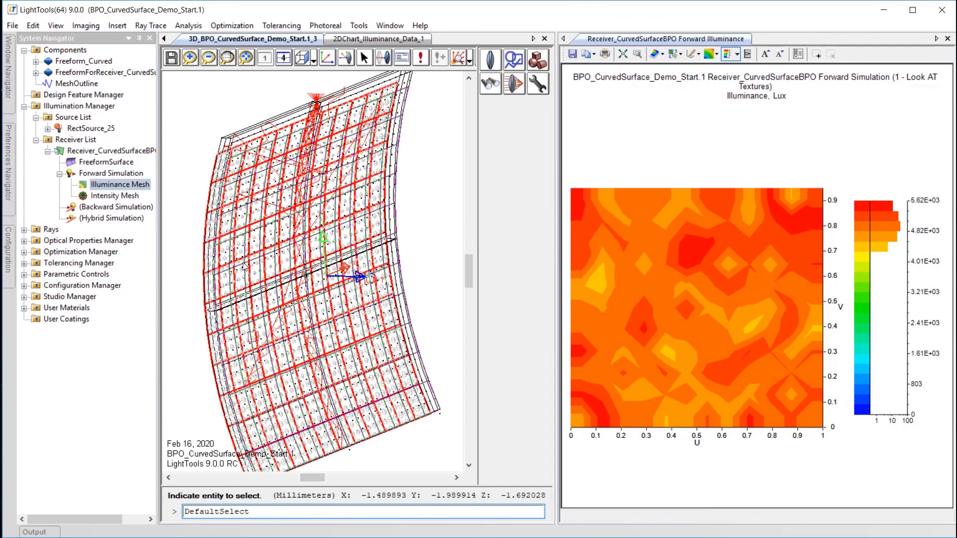
# - Set the render mode to Solid and bring the BPO window back to the front
pyautogui.click(55, 25)
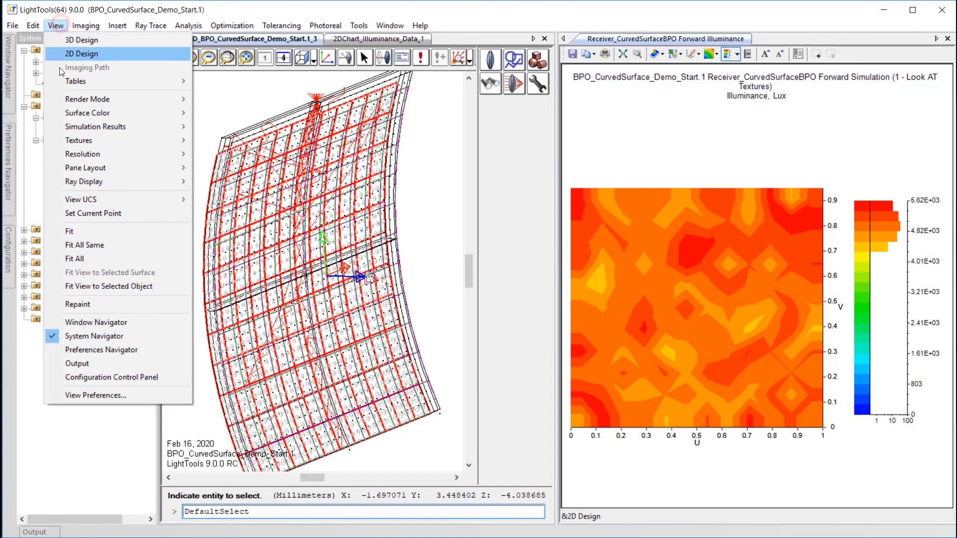
pyautogui.click(76, 100)
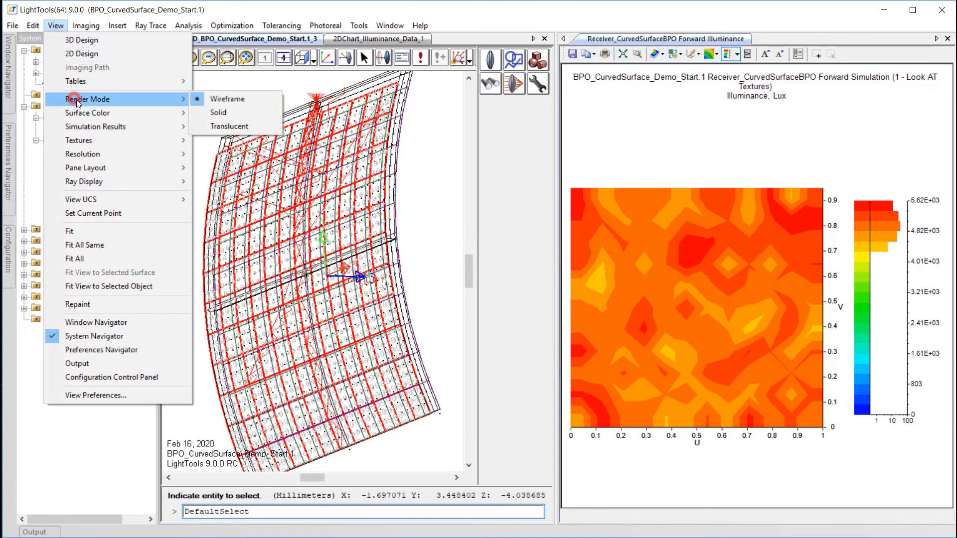
pyautogui.click(218, 114)
pyautogui.moveTo(336, 222); pyautogui.dragTo(332, 220)
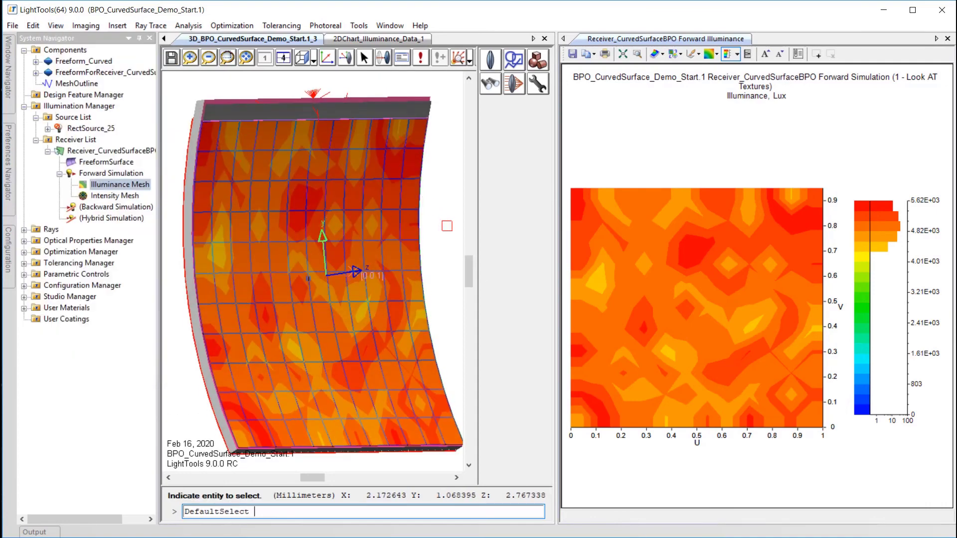
pyautogui.hotkey('alt', 'Tab')
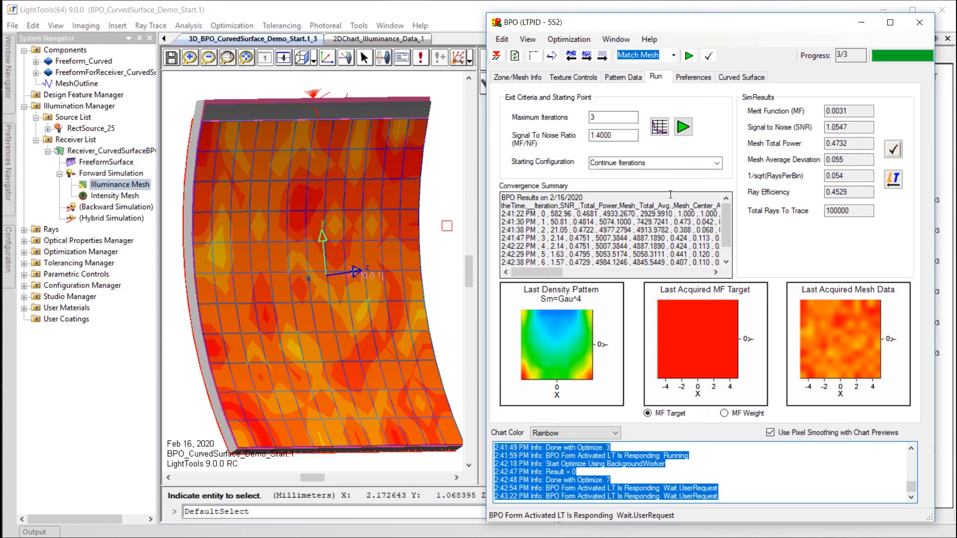